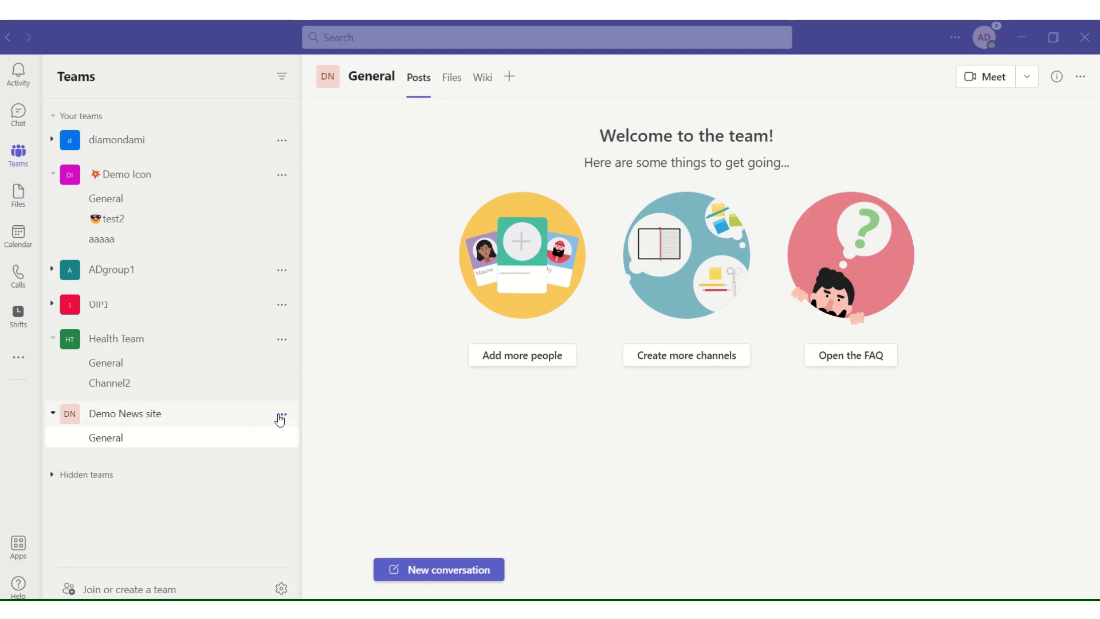
- Manage the Demo News site team's apps and open the store to find more apps for it
click(281, 417)
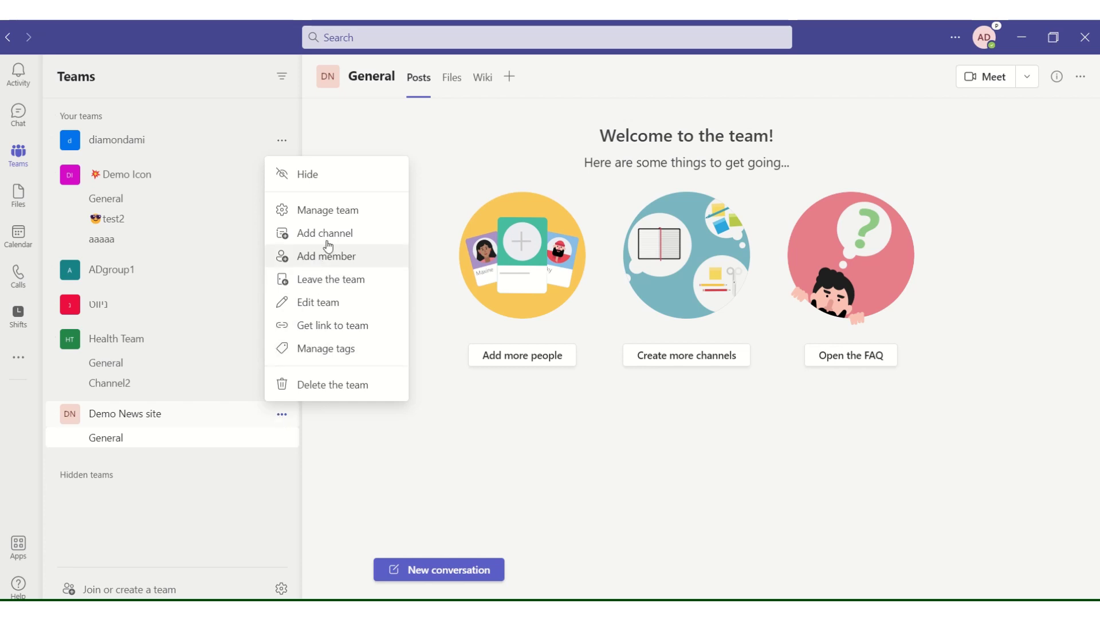
click(356, 213)
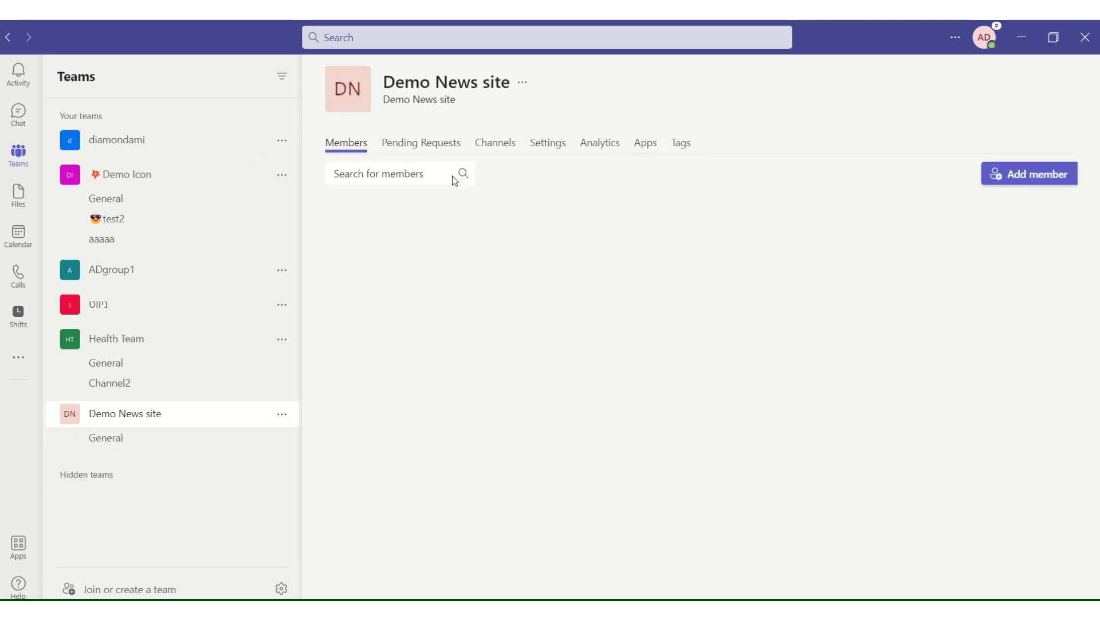
click(640, 146)
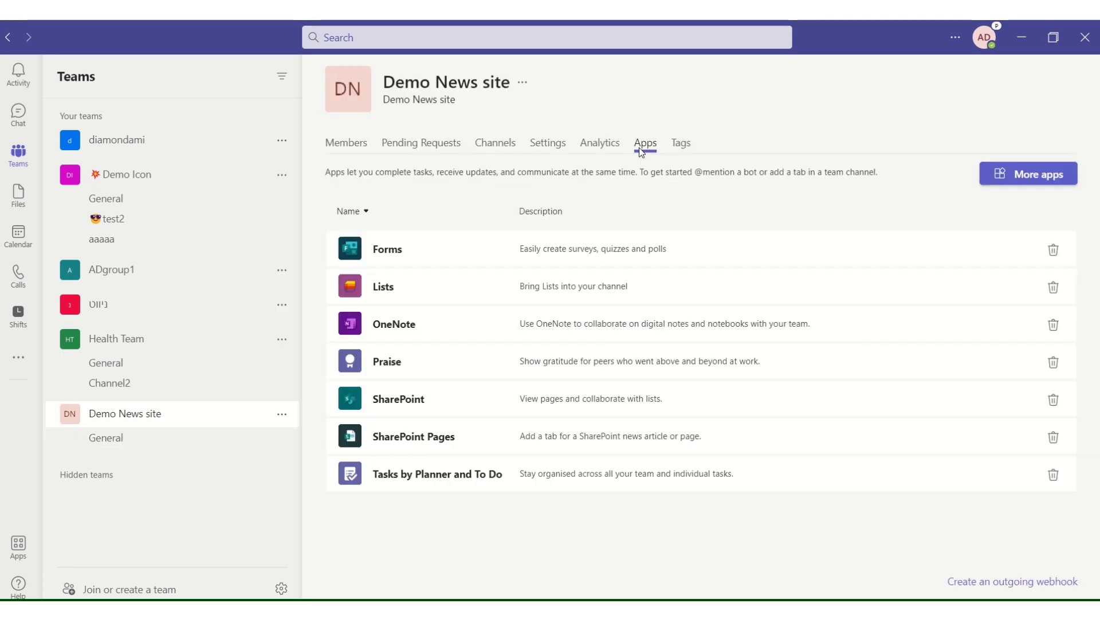
click(1045, 179)
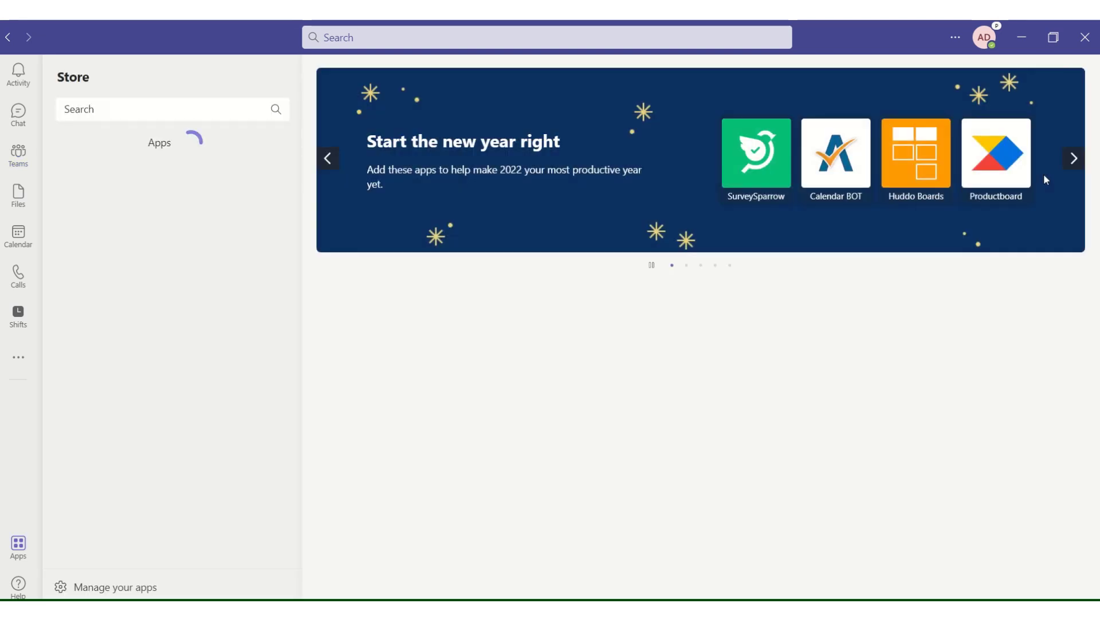
- Search the app store for "sharepoint news" and open the SharePoint News app's details
click(186, 103)
text(sharepo)
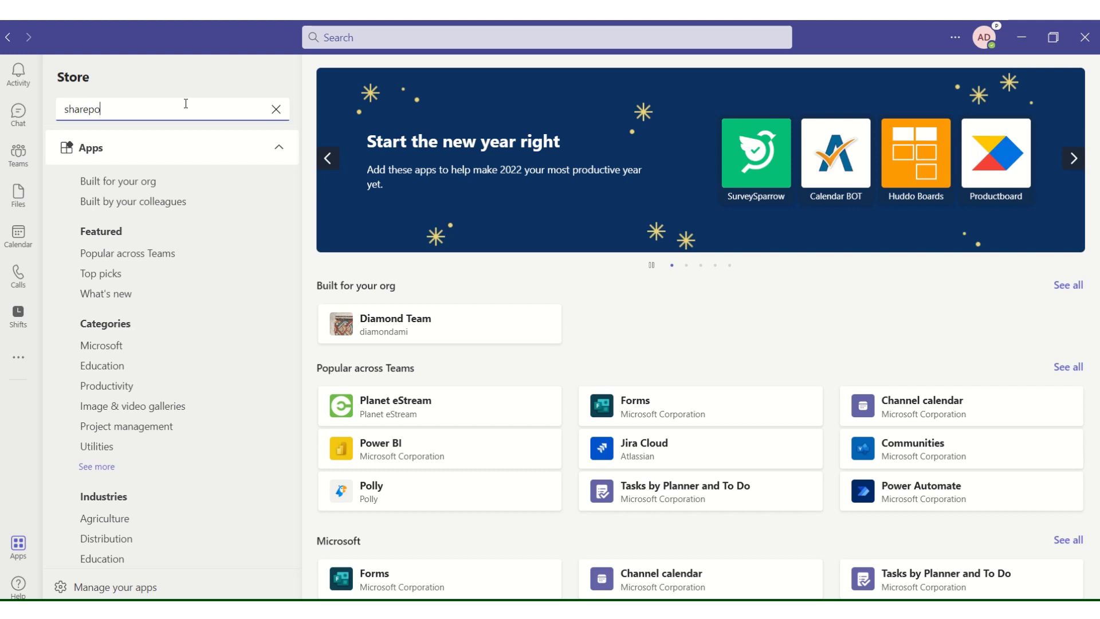
text(int news)
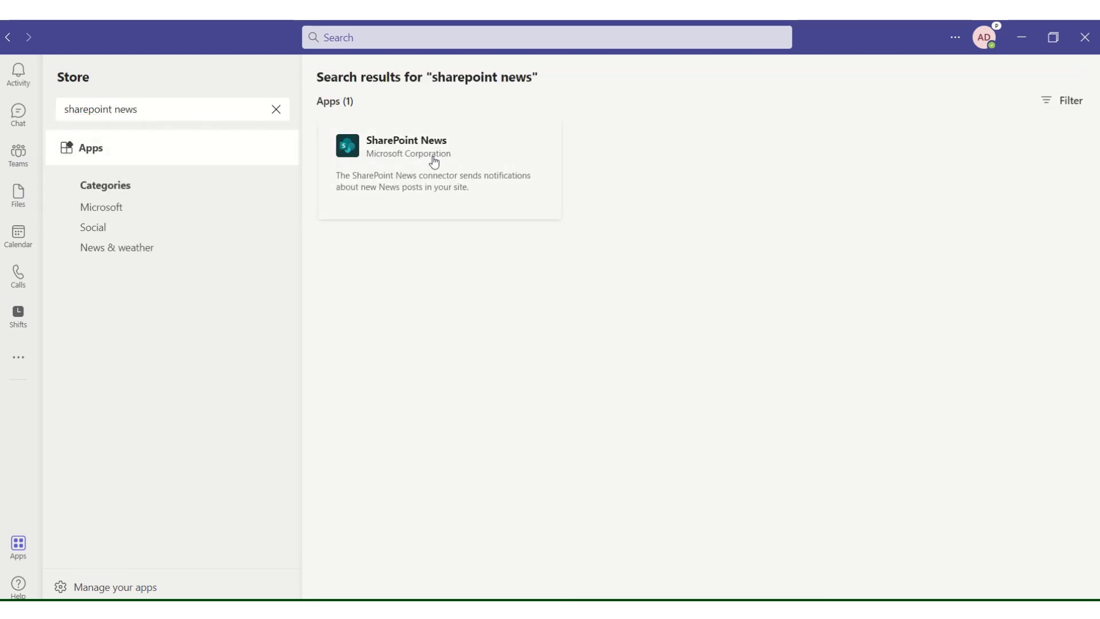
click(435, 162)
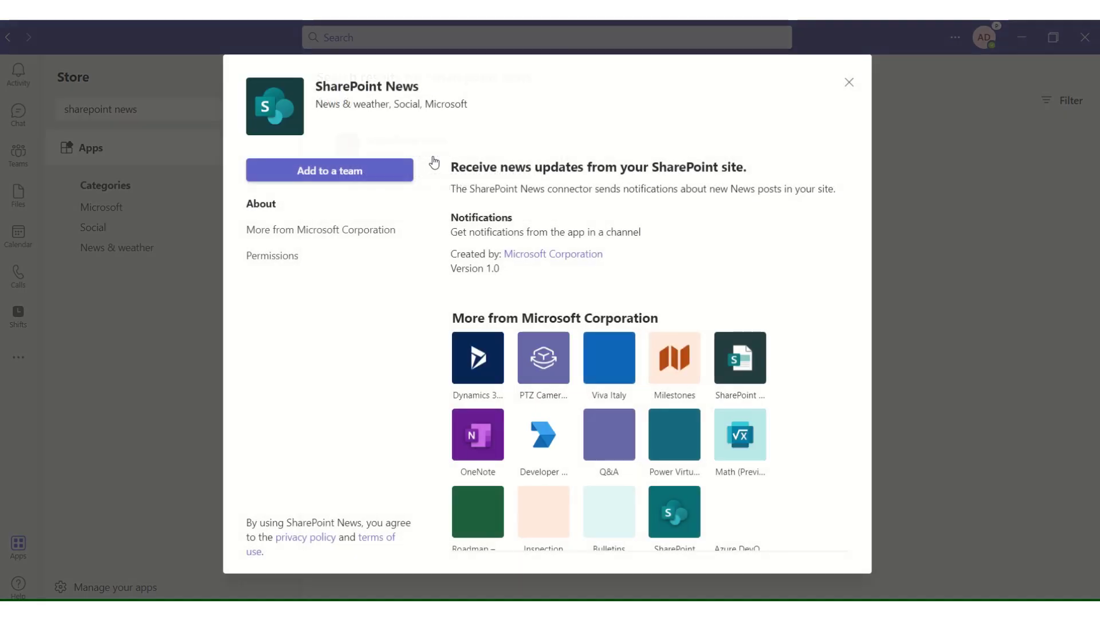
- Add SharePoint News to the Demo News site team and save its connector for the General channel
click(332, 175)
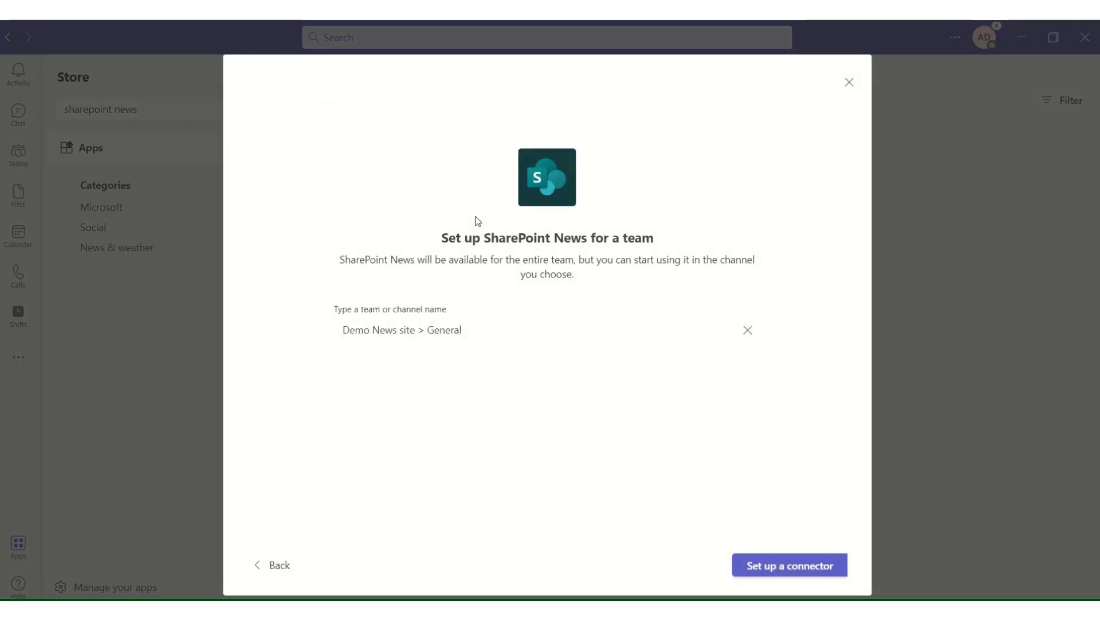
click(813, 569)
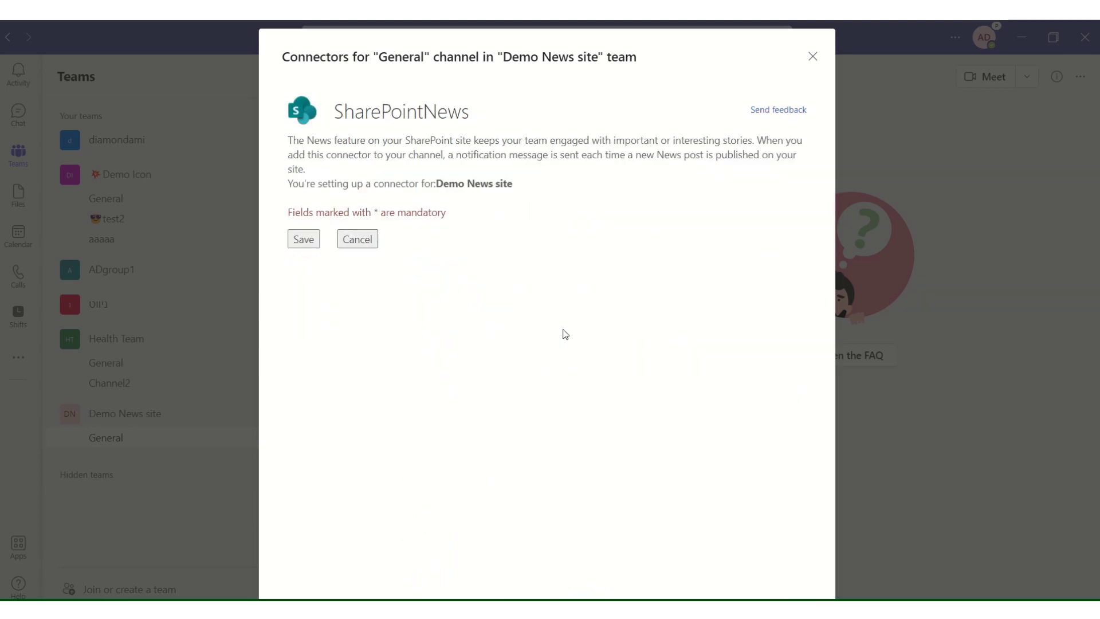
click(298, 245)
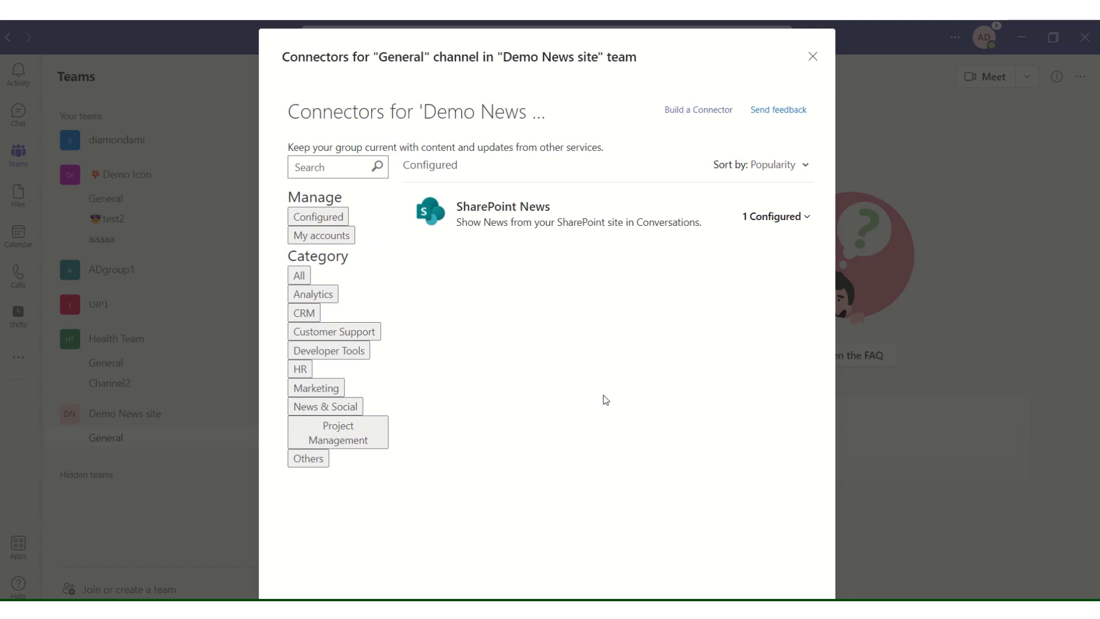
- Expand the configured SharePoint News connector's details, close the connector window and check the connector's post in General
click(801, 216)
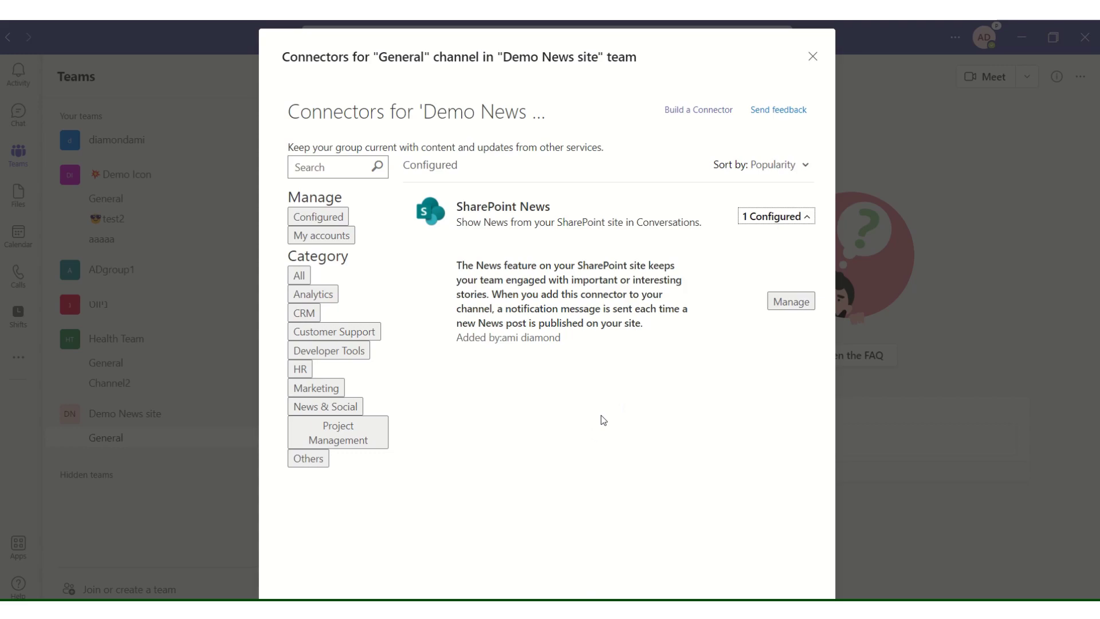
click(813, 56)
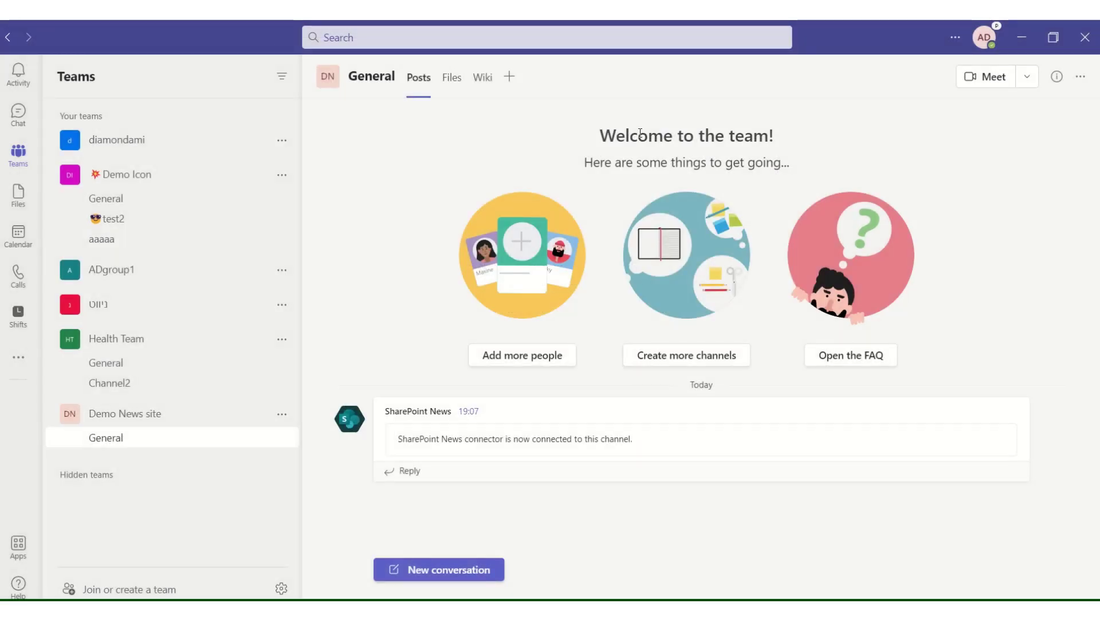
mouse_move(406, 440)
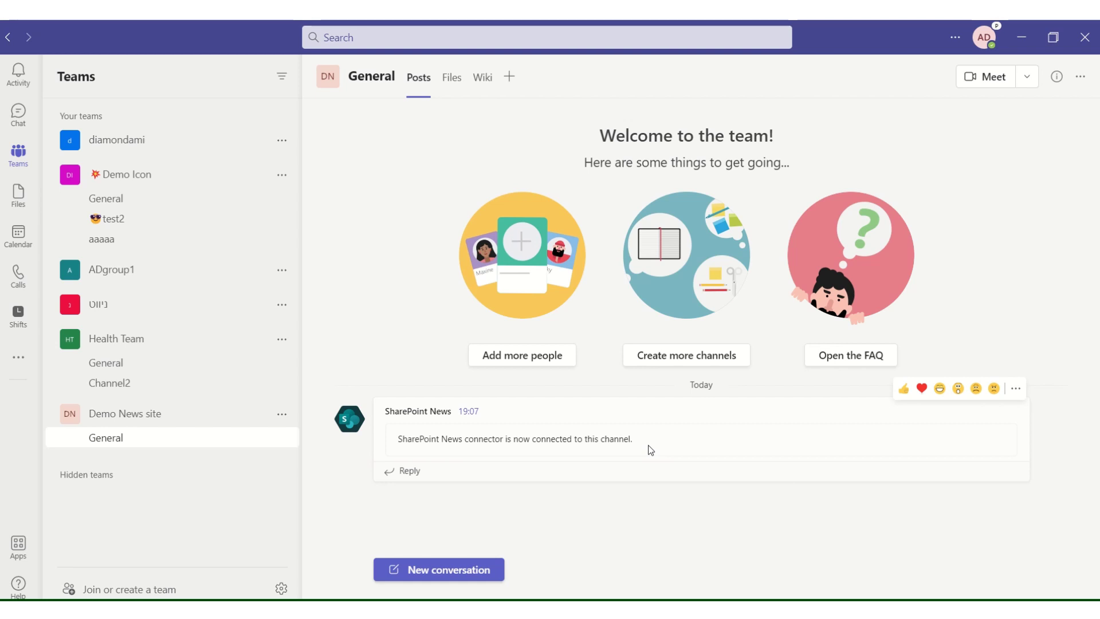
- Review the configured connectors of the Demo News site's General channel and close the list
click(282, 438)
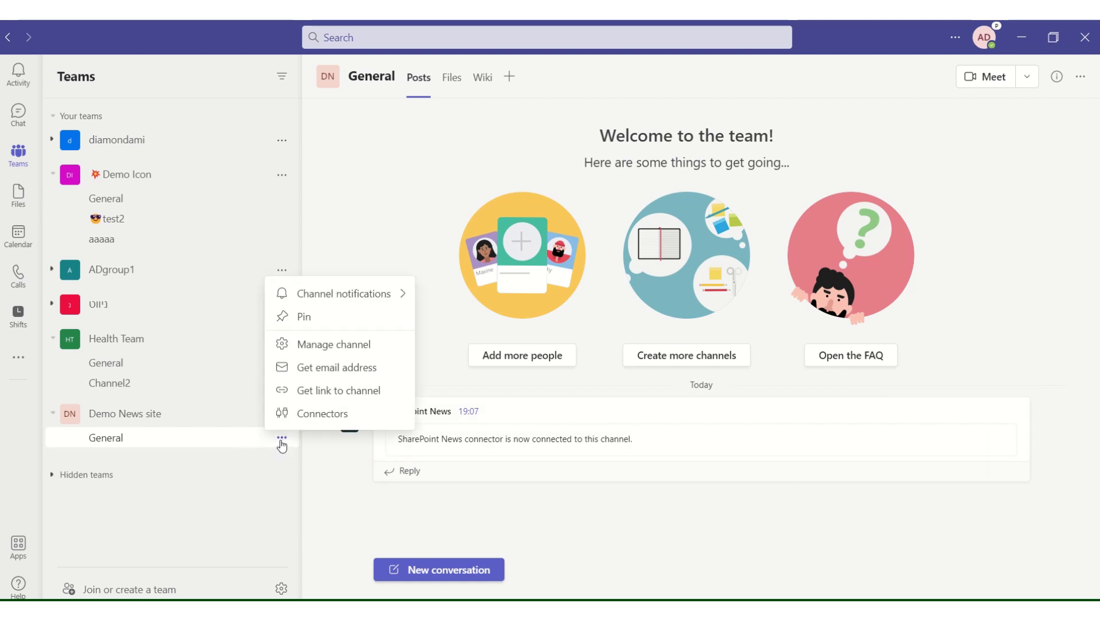
click(302, 414)
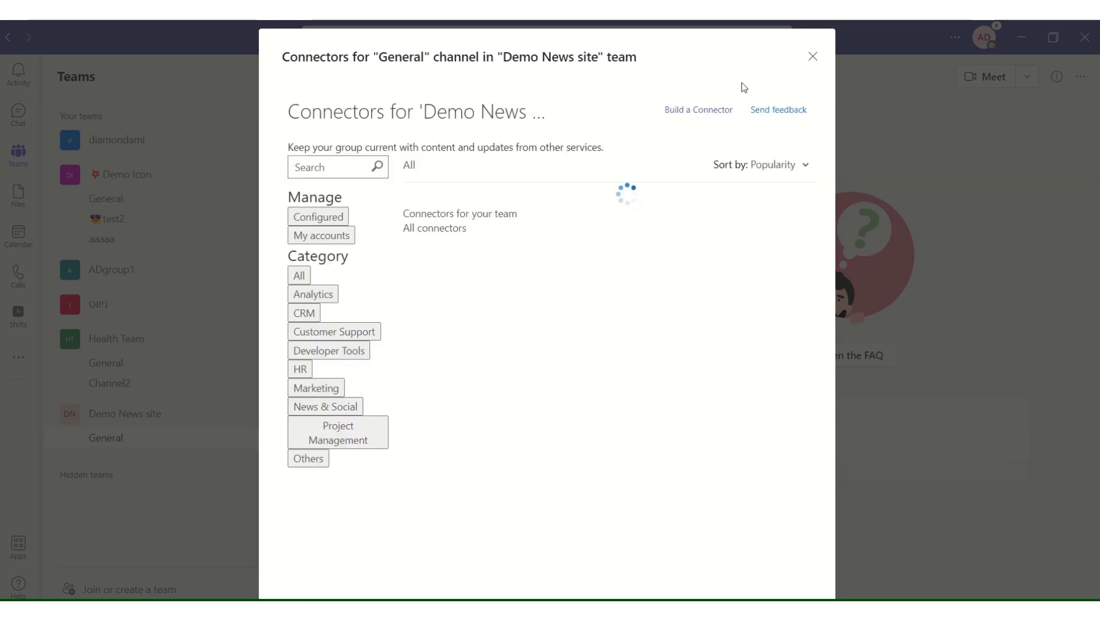
click(324, 220)
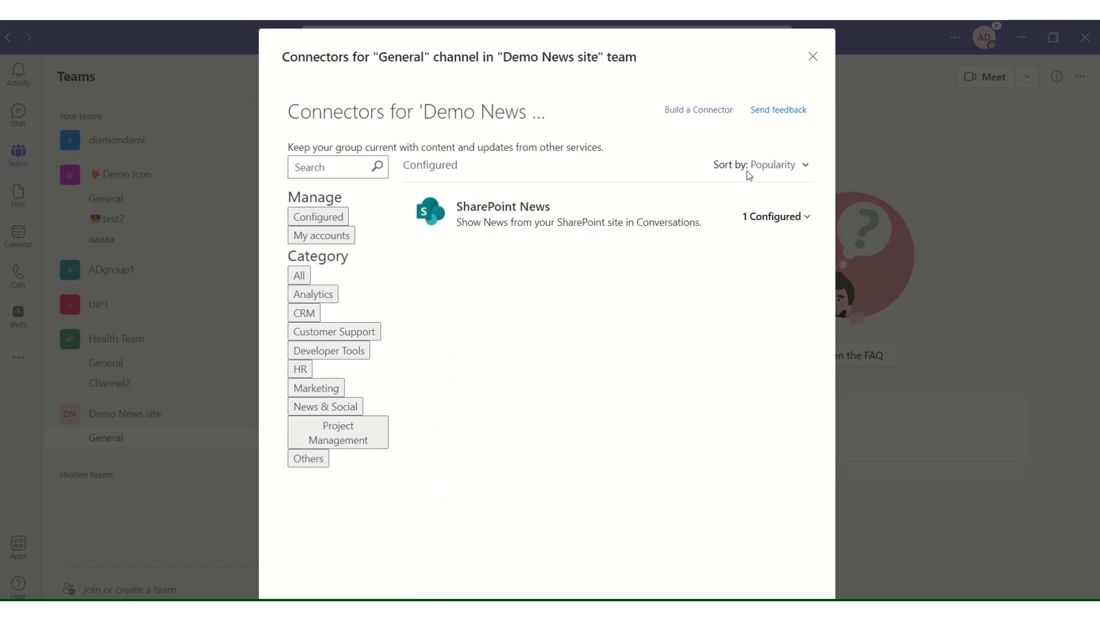
click(812, 56)
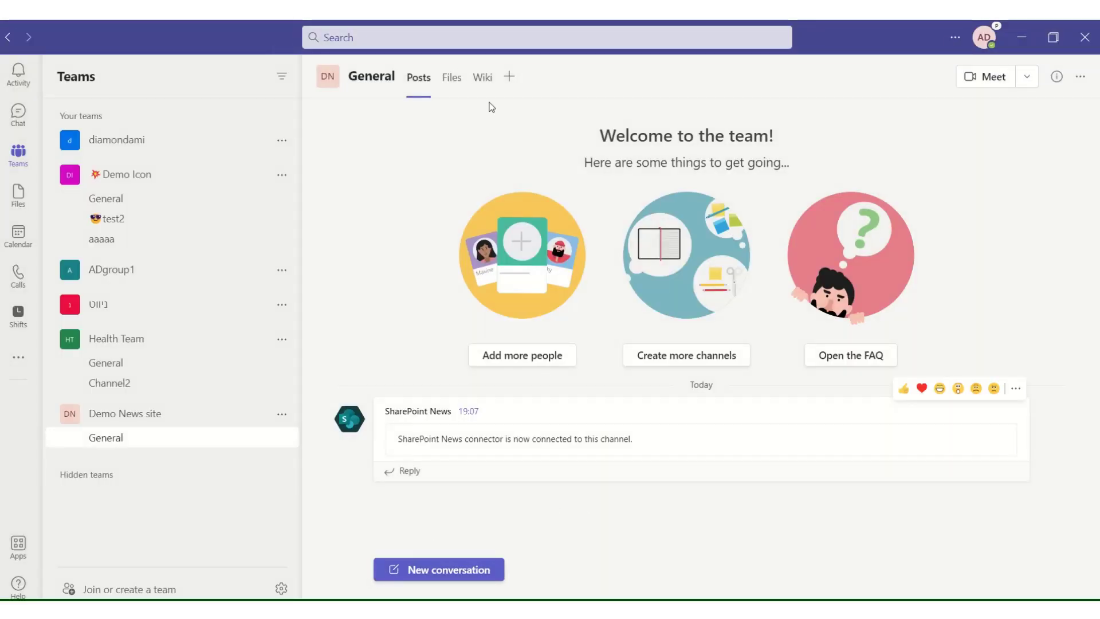
- Open the General channel's files in SharePoint in the browser, decline the template offer and go to the Demo News site's home page
click(452, 77)
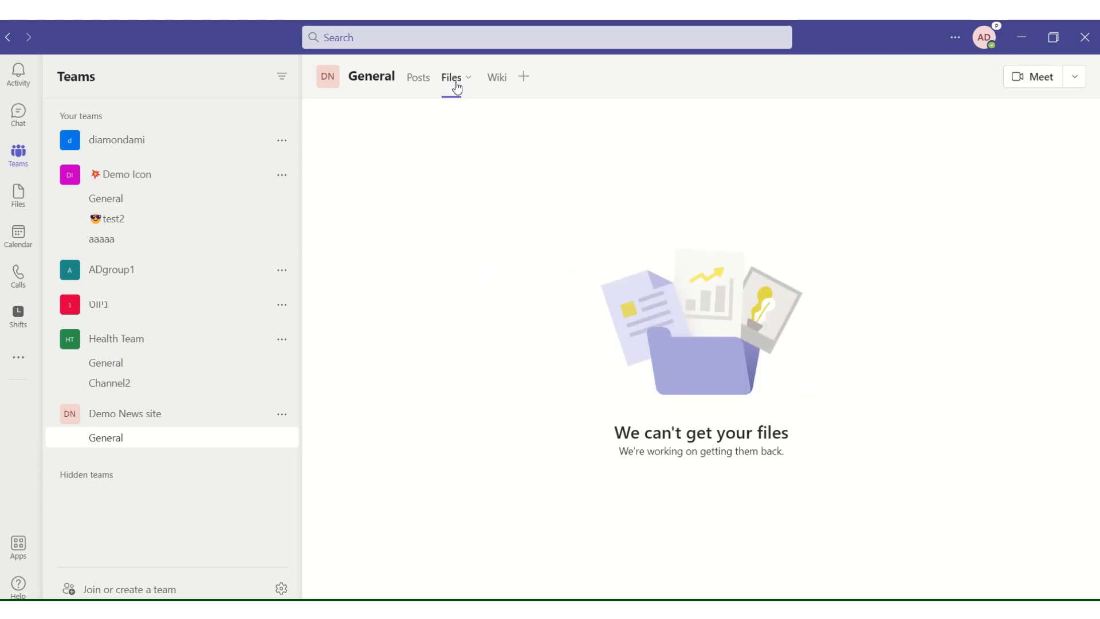
click(417, 80)
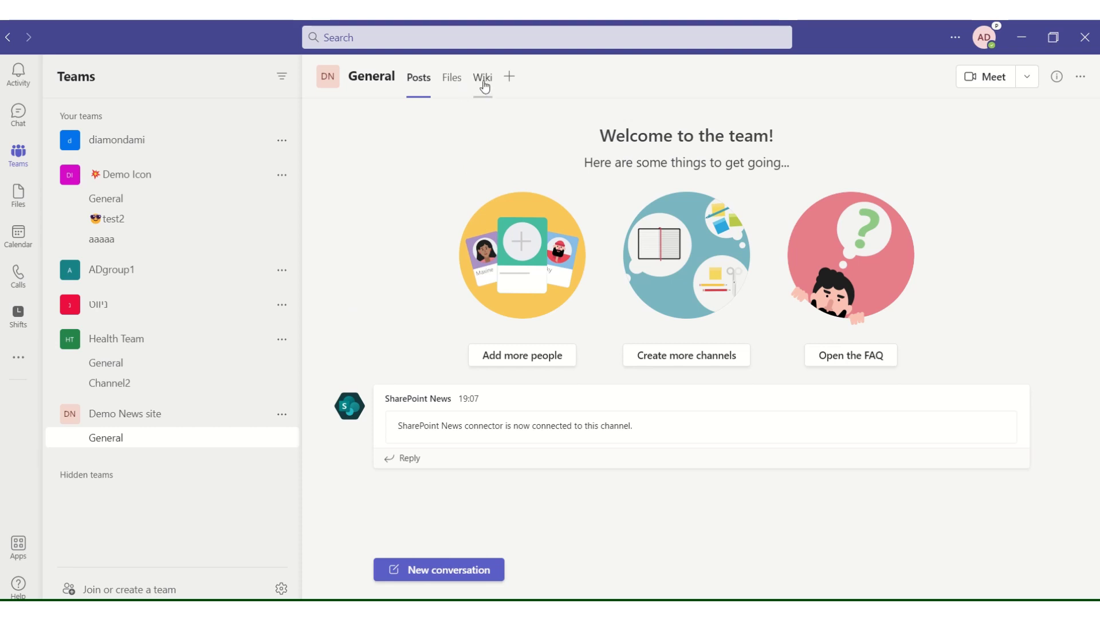
click(447, 91)
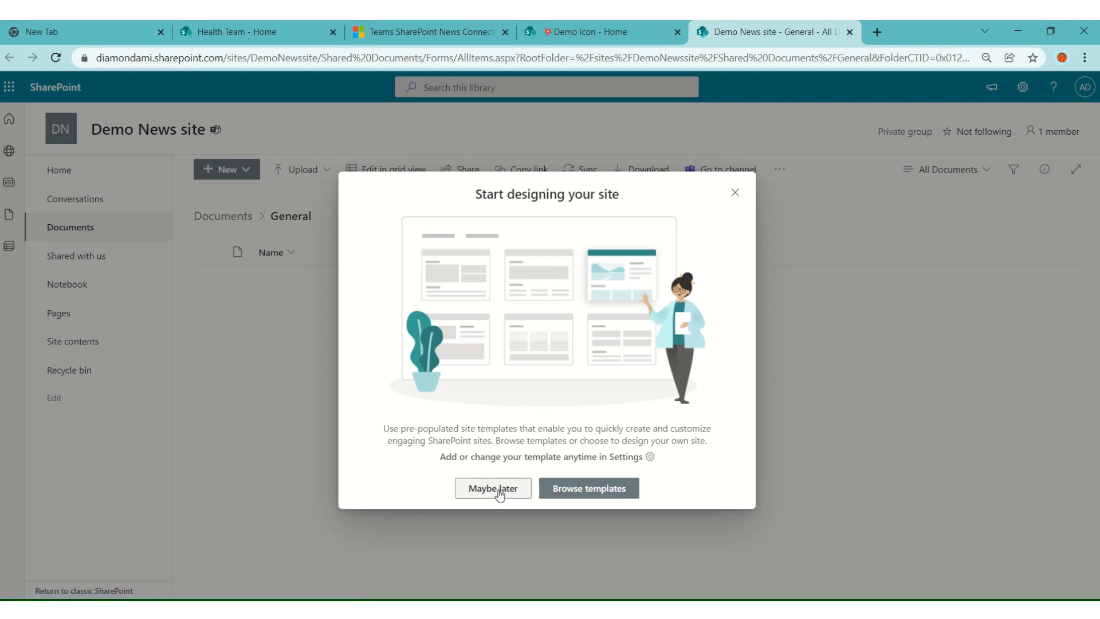
click(501, 491)
click(70, 181)
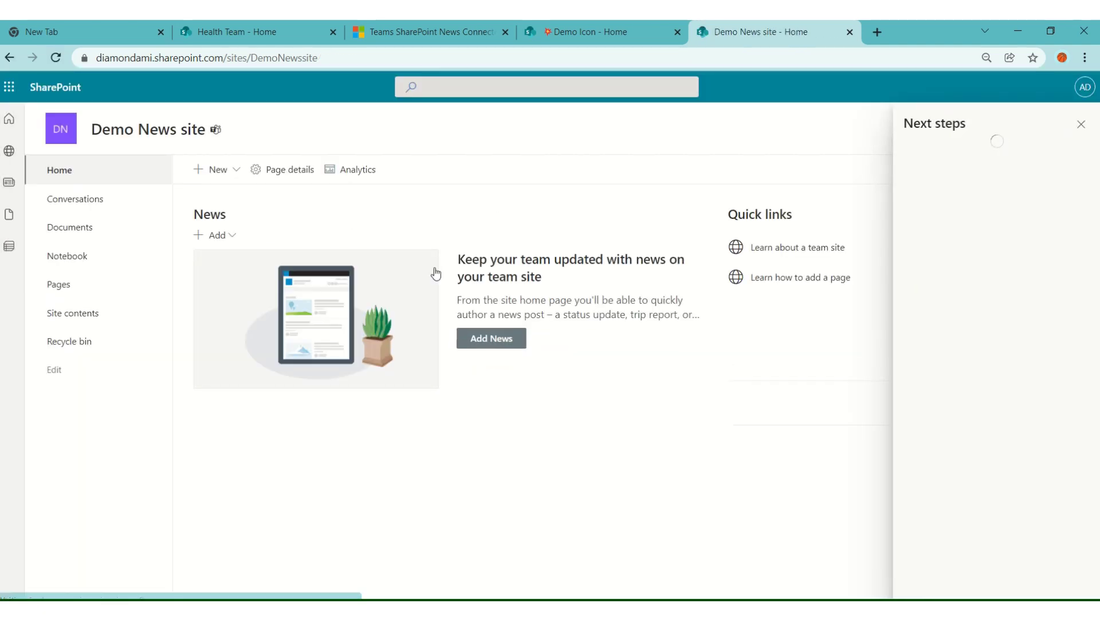
- Create a news post from the Visual template and title it "New1"
click(493, 339)
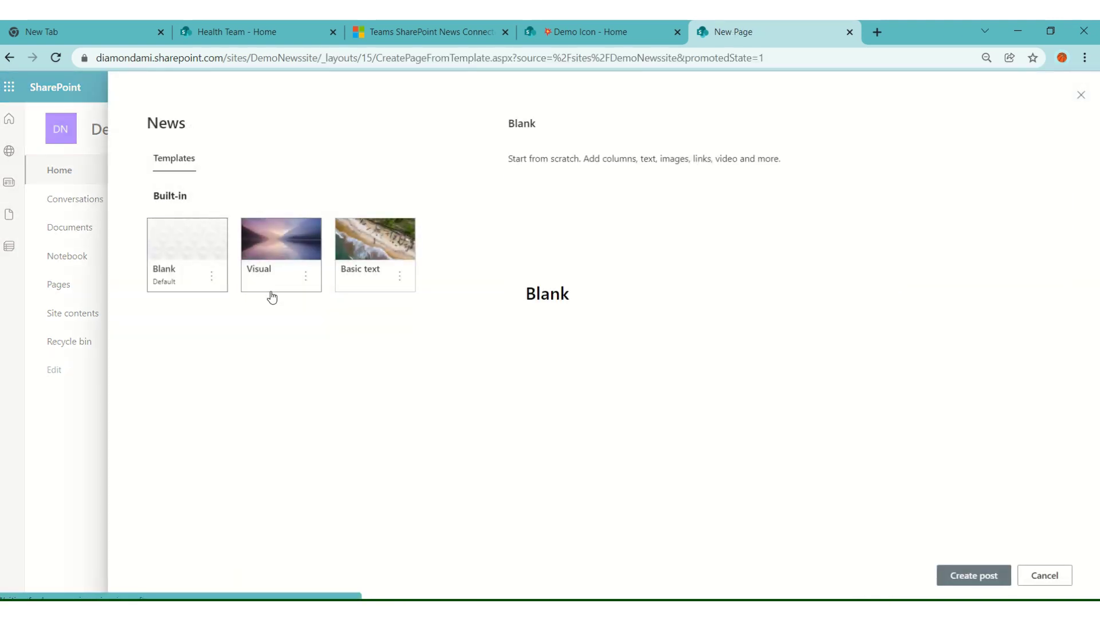
click(270, 295)
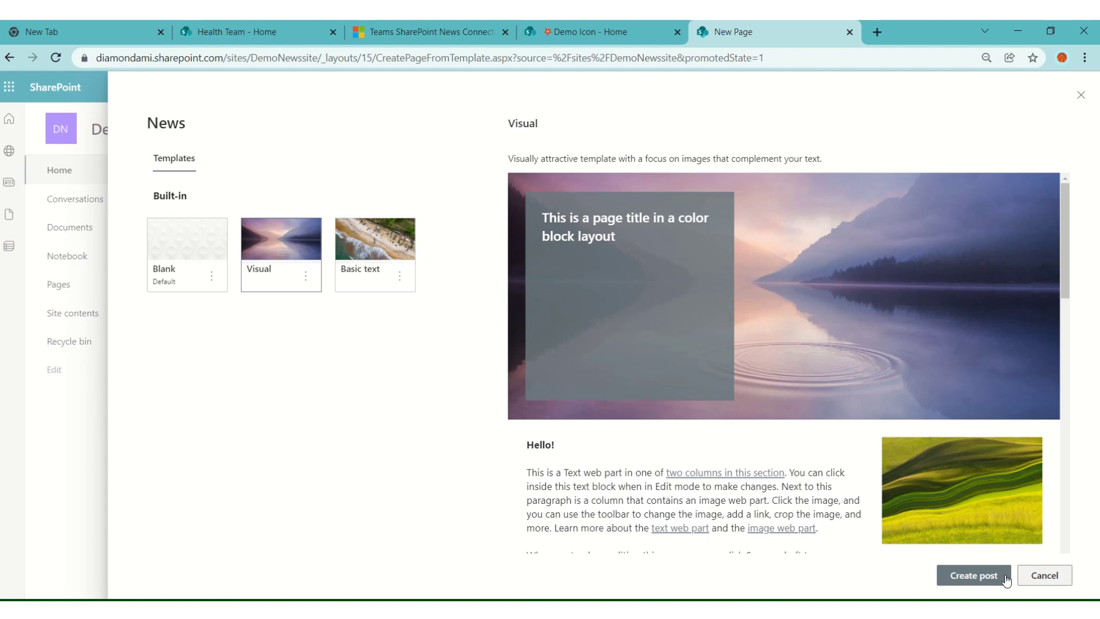
click(974, 576)
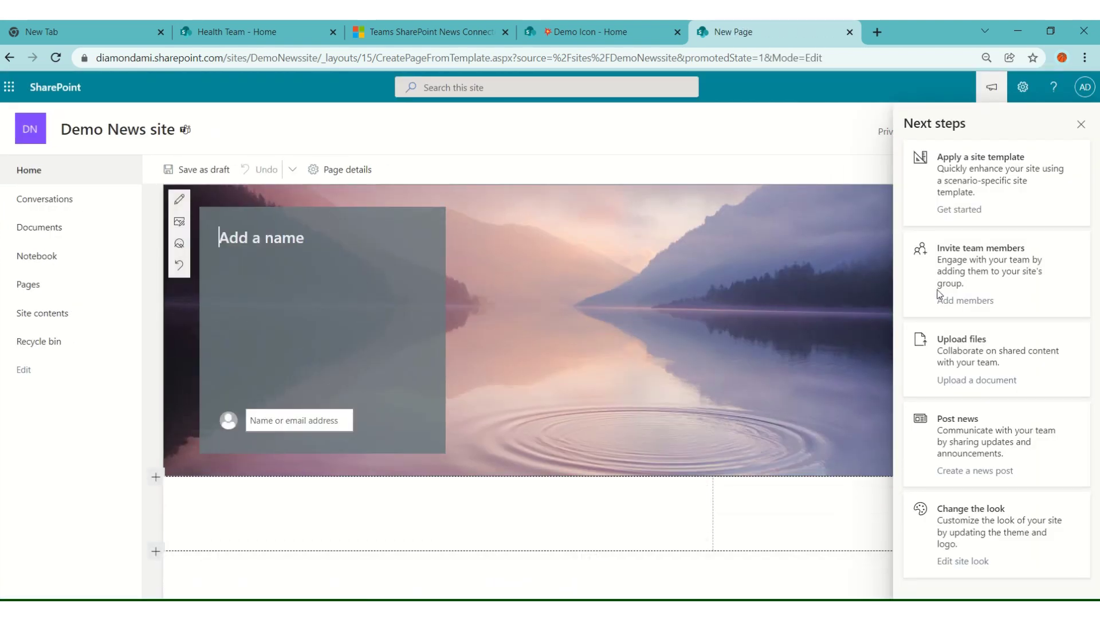
click(1082, 124)
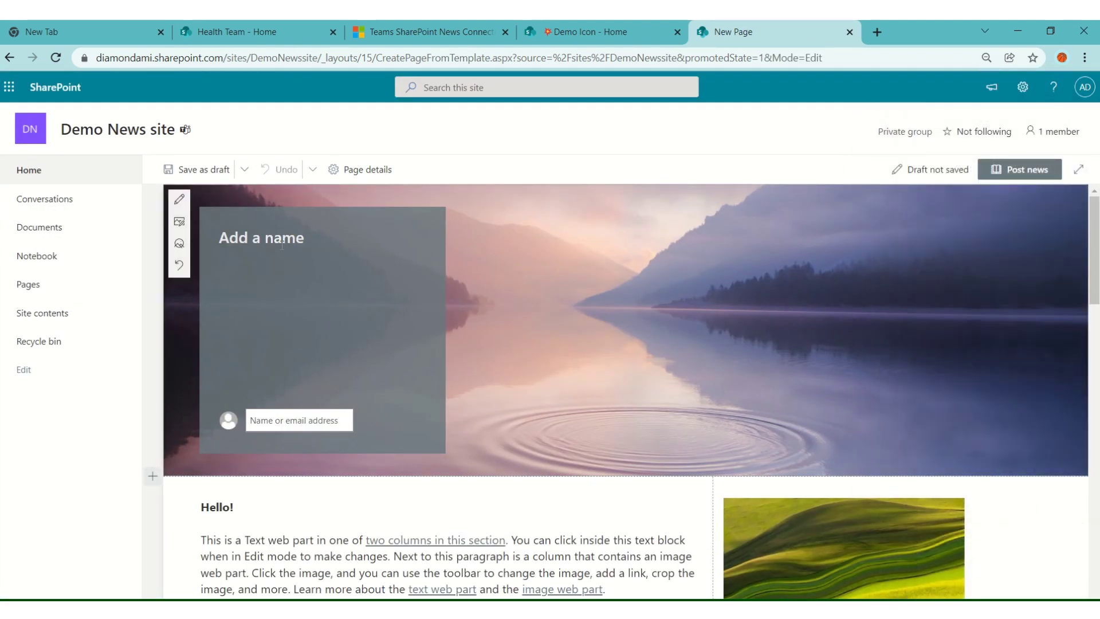
text(New1)
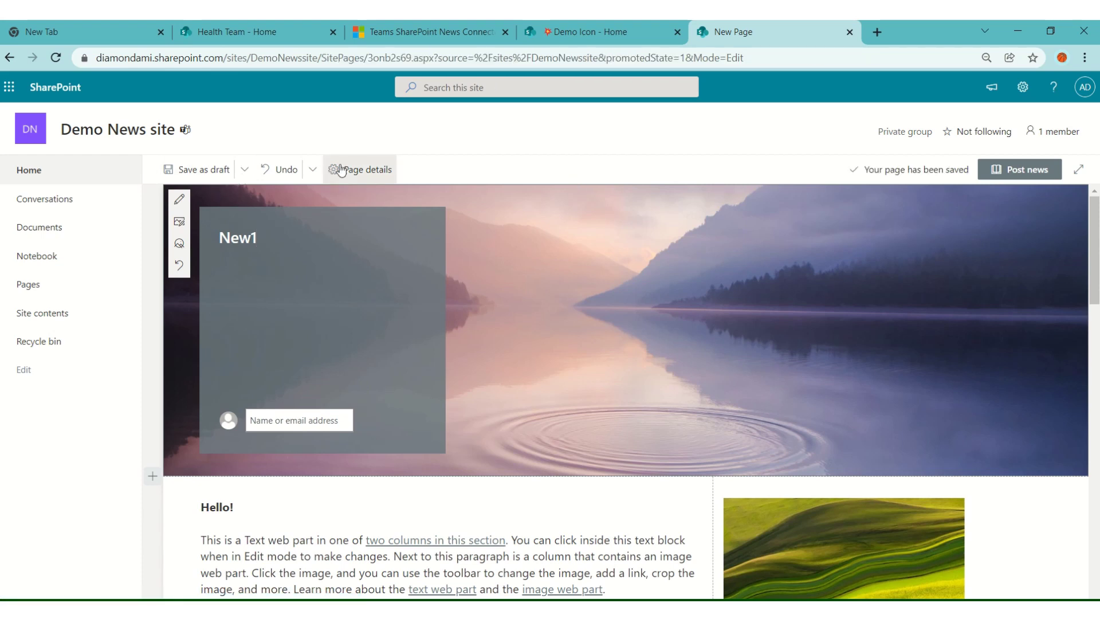
- Set the page thumbnail to the stock image of many hands joined together and post the news
click(362, 170)
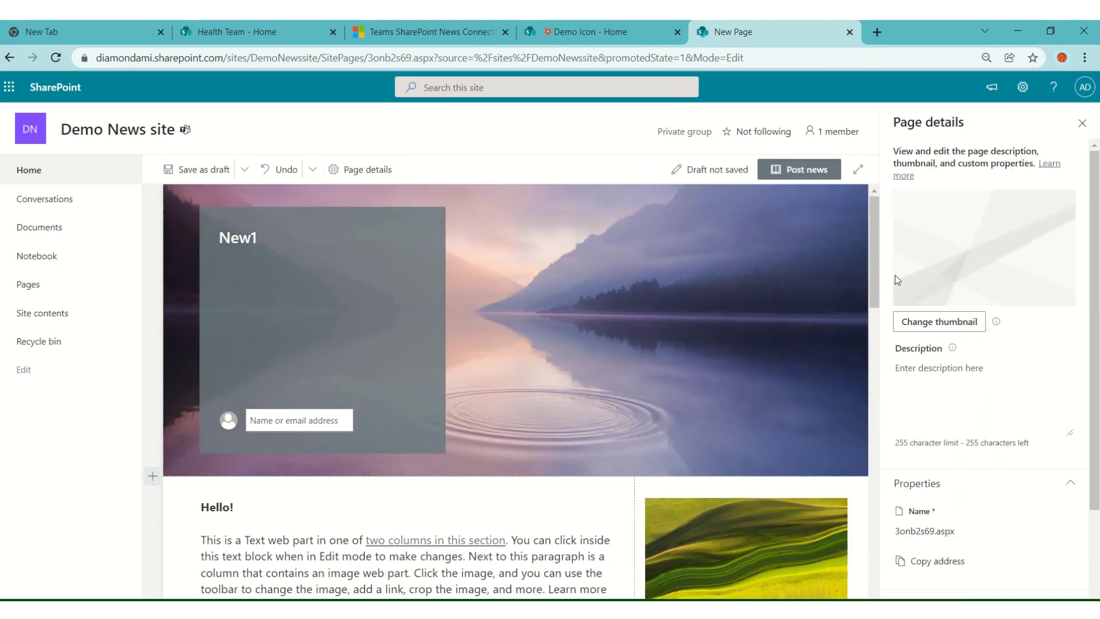
click(947, 325)
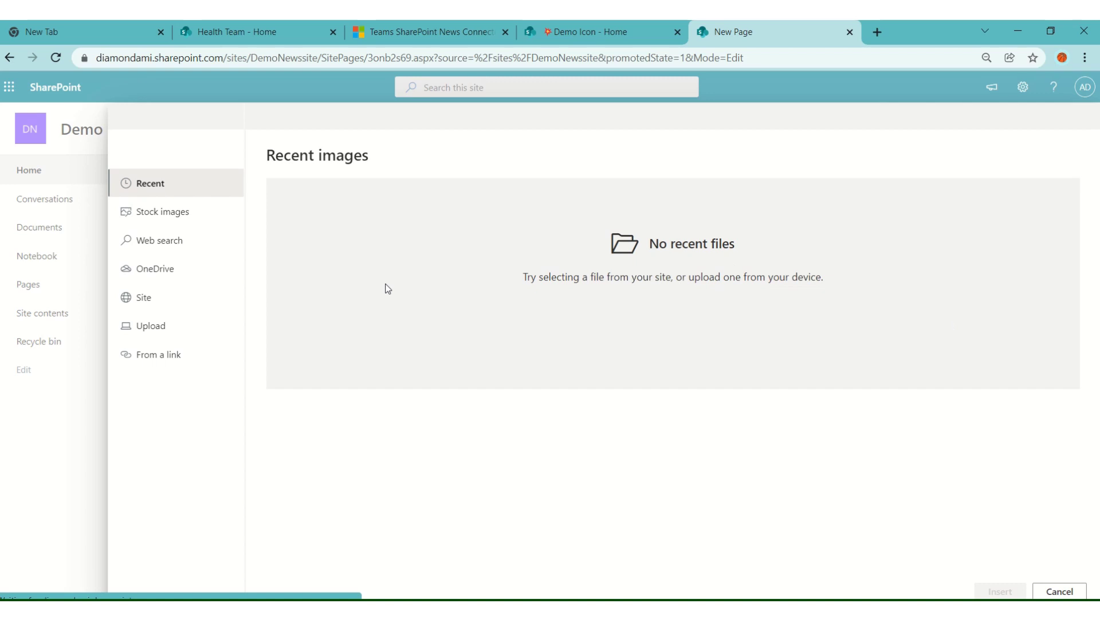
click(156, 213)
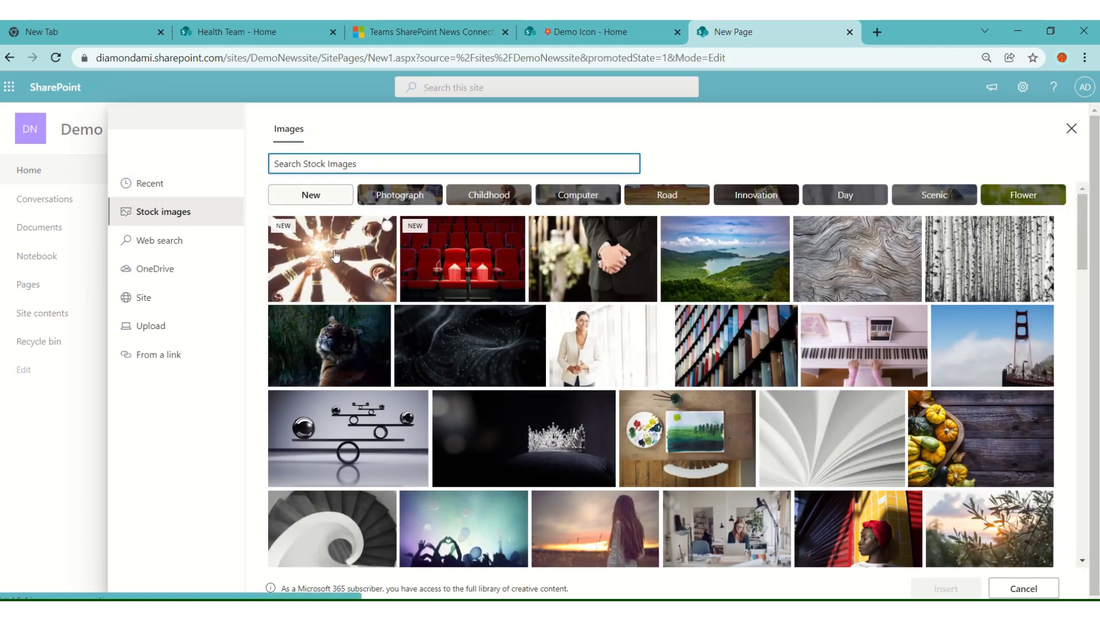
click(339, 258)
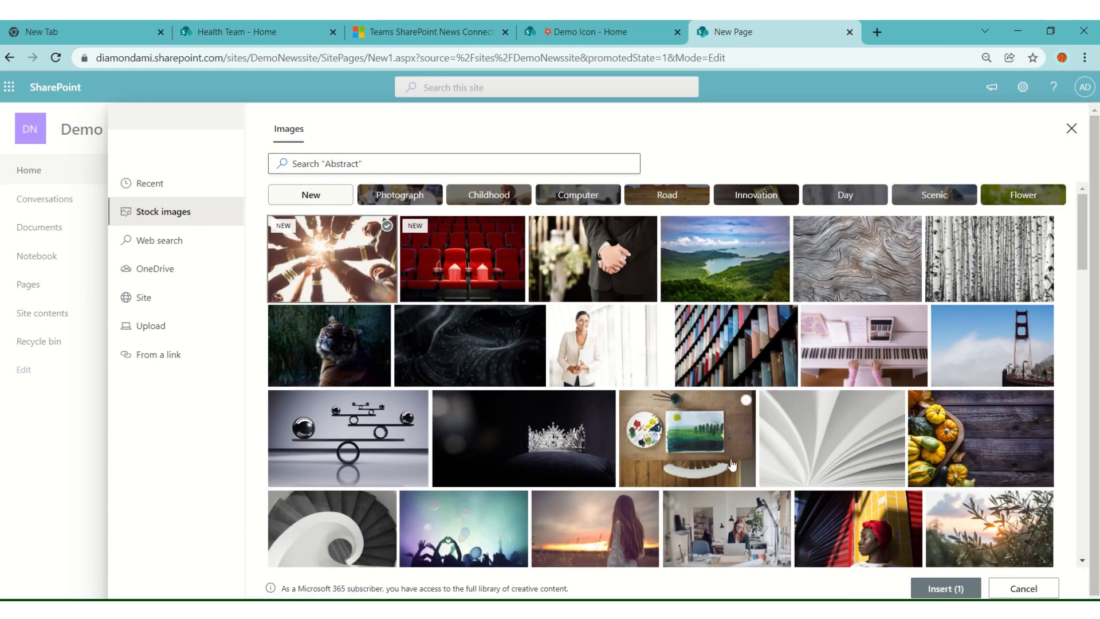
click(916, 587)
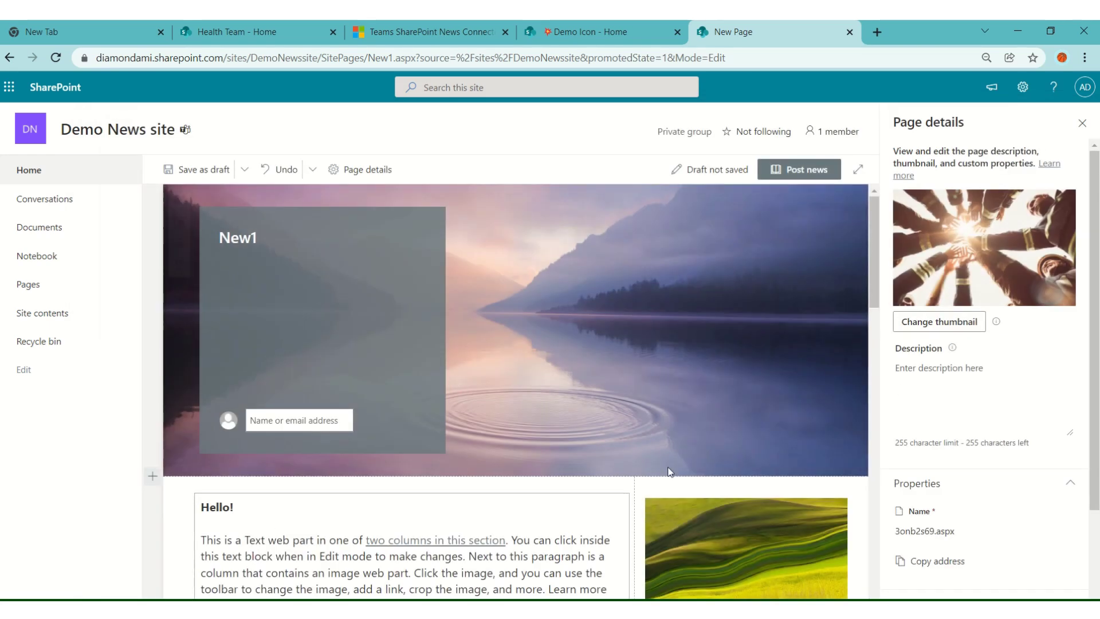
click(819, 173)
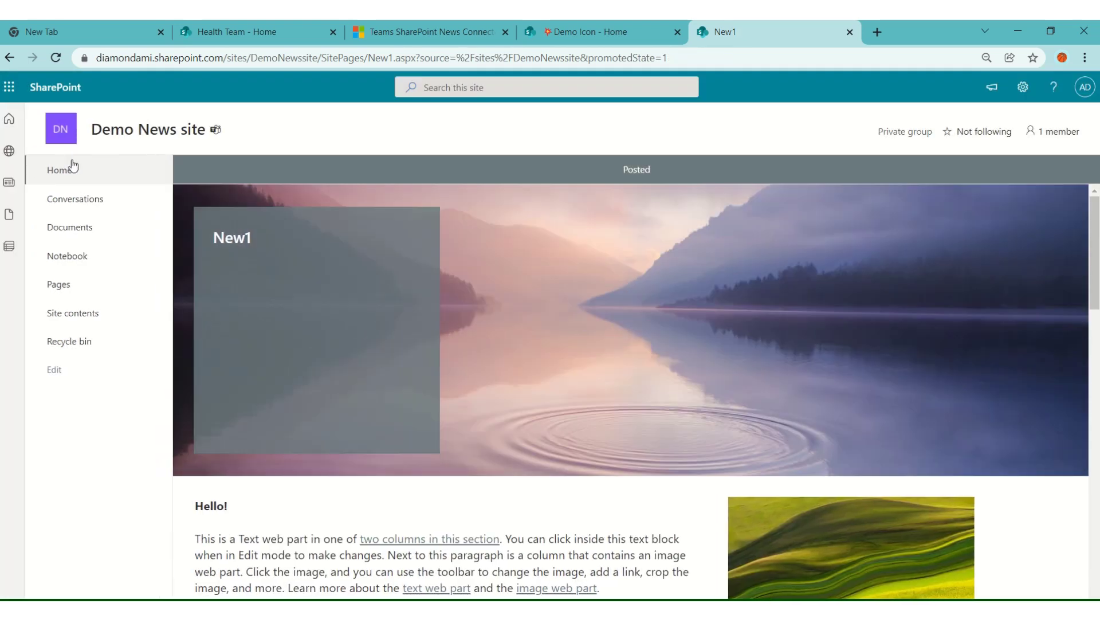
- From the Demo News site's home page, post a news link to the open Tech Community thread about the Teams SharePoint News Connector
click(64, 174)
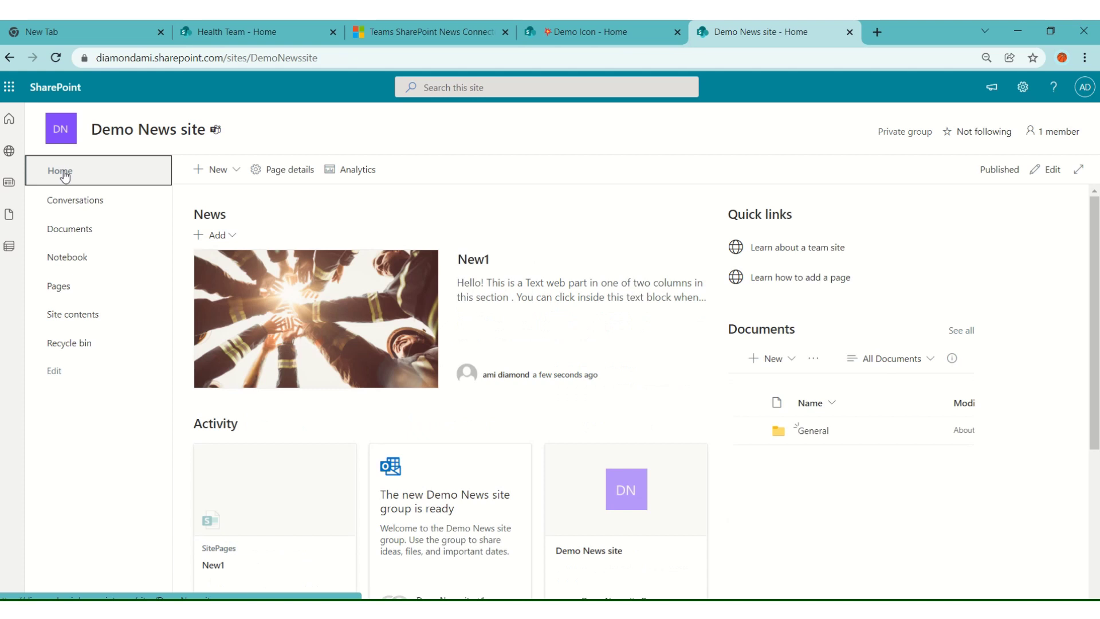
click(220, 235)
click(251, 284)
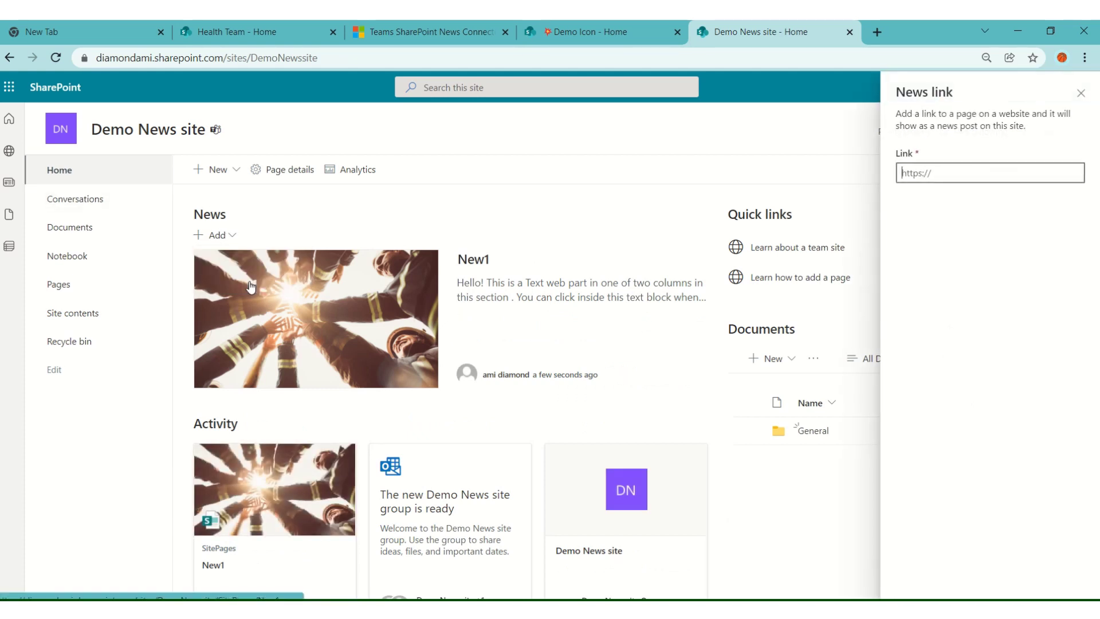
click(441, 34)
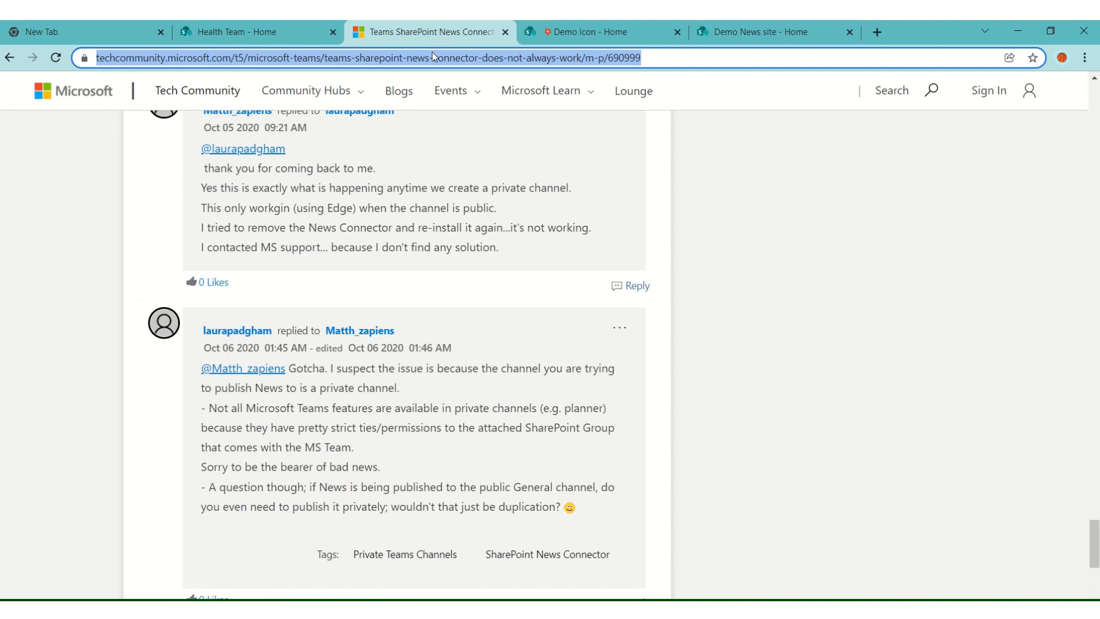
click(734, 31)
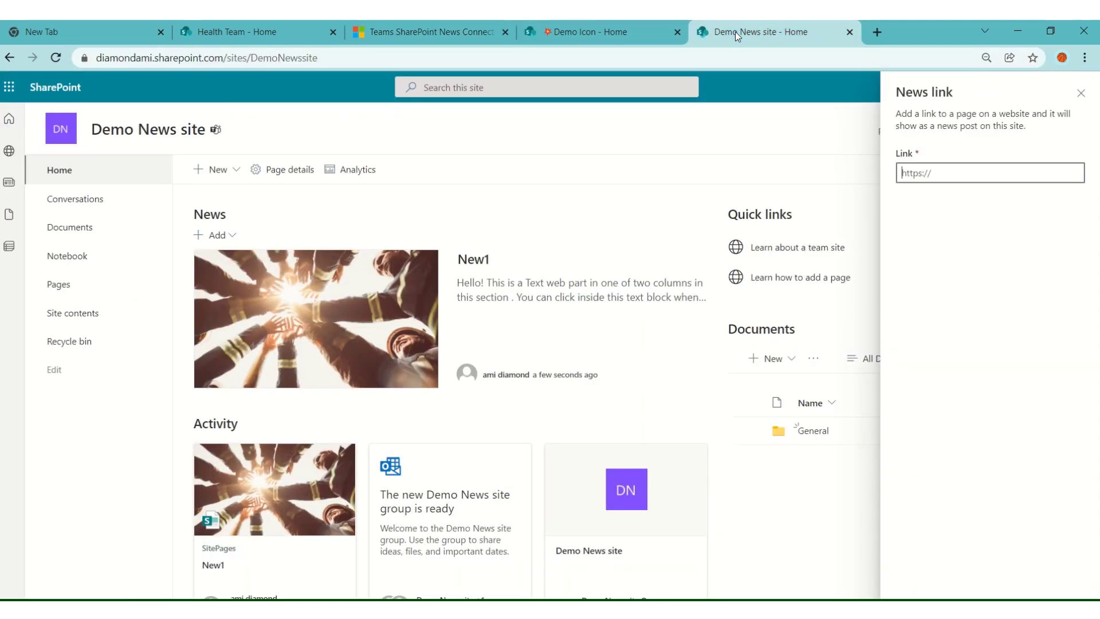
click(944, 173)
key(ctrl+v)
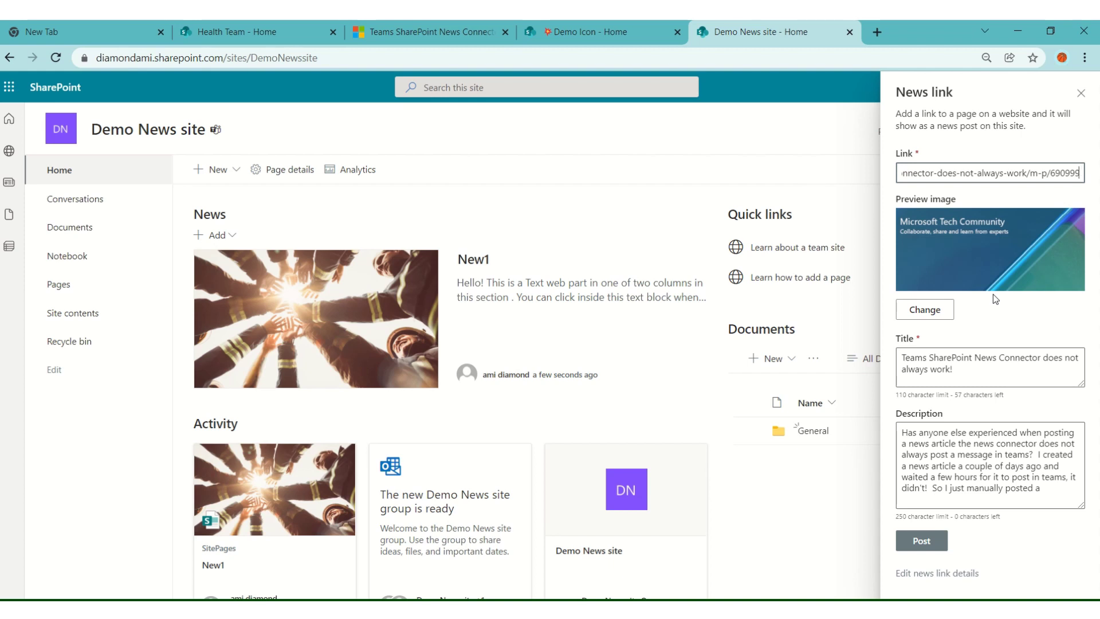
click(921, 538)
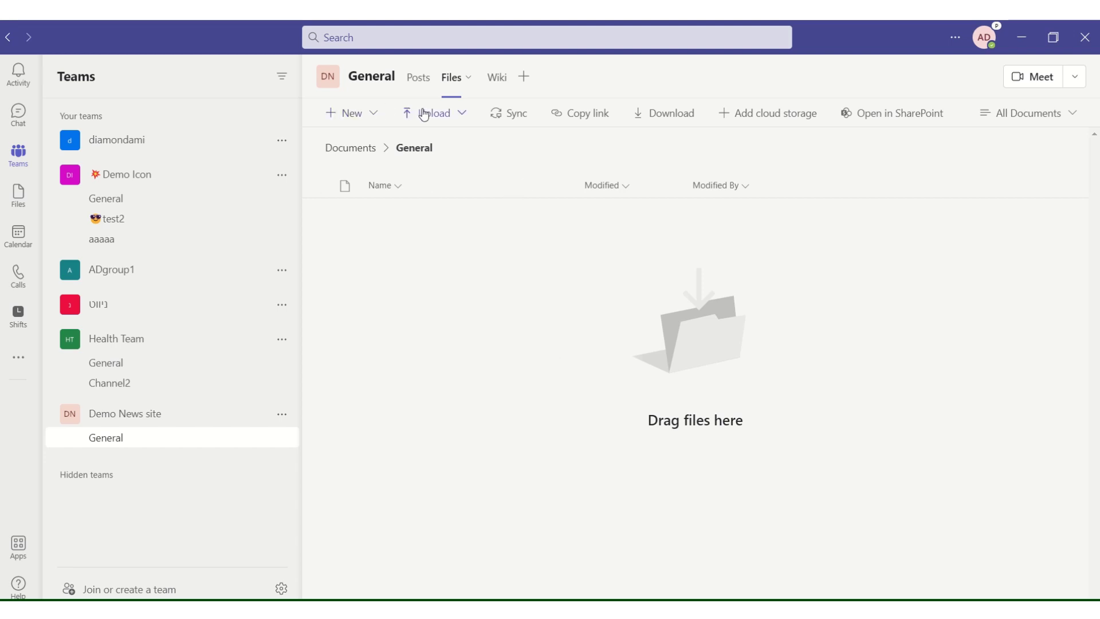
- Switch to Teams to check the General channel's posts, view the posted news link's page in the browser, close it and return to Teams
click(418, 78)
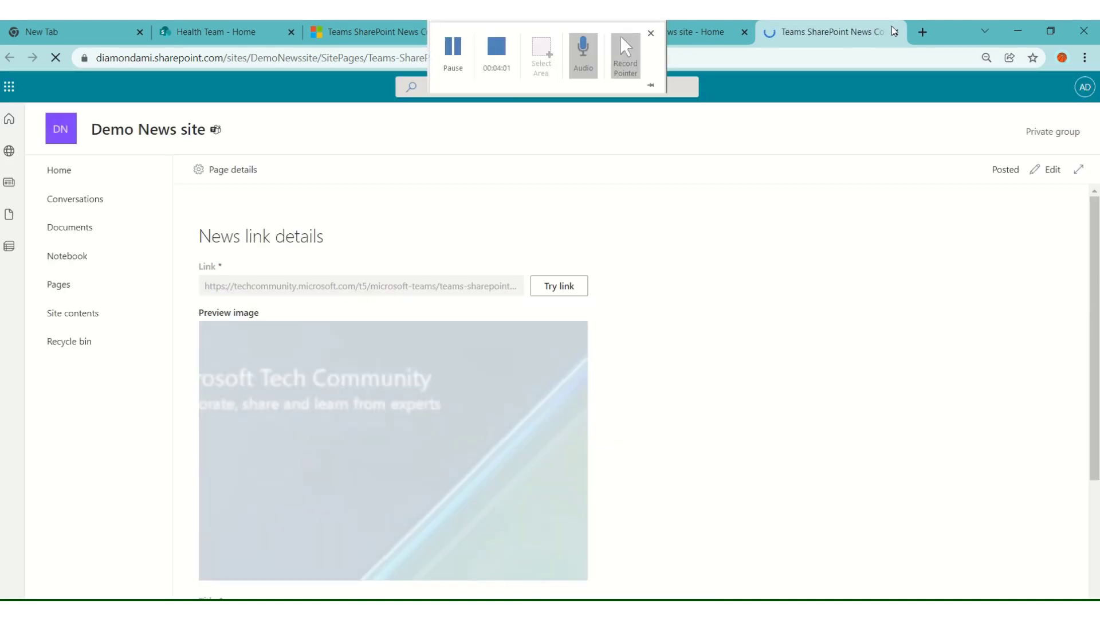
click(894, 30)
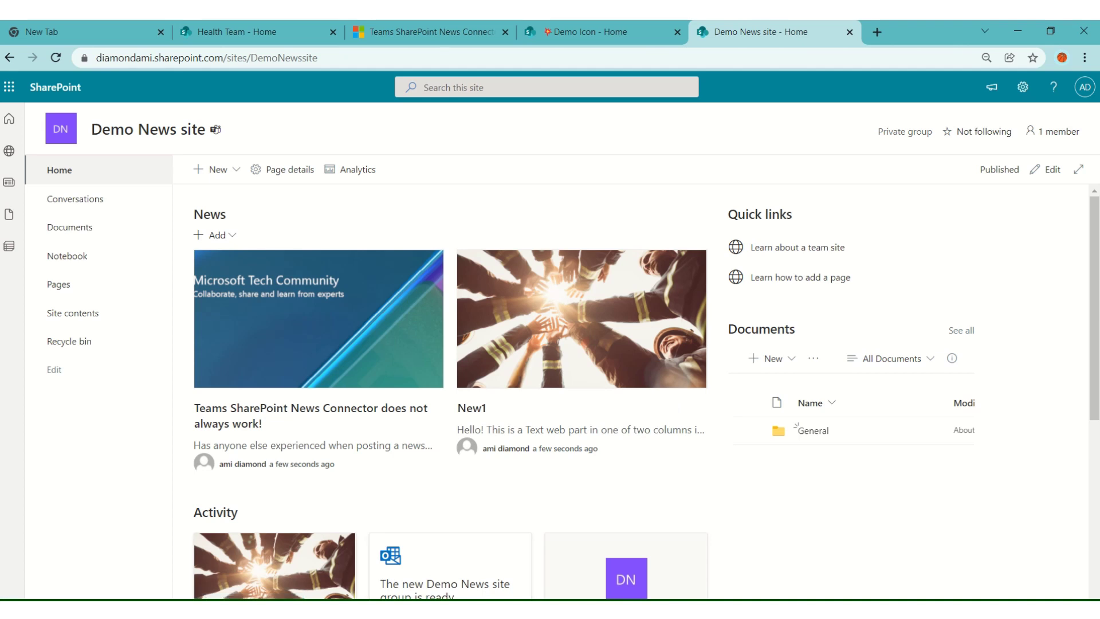
key(alt+Tab)
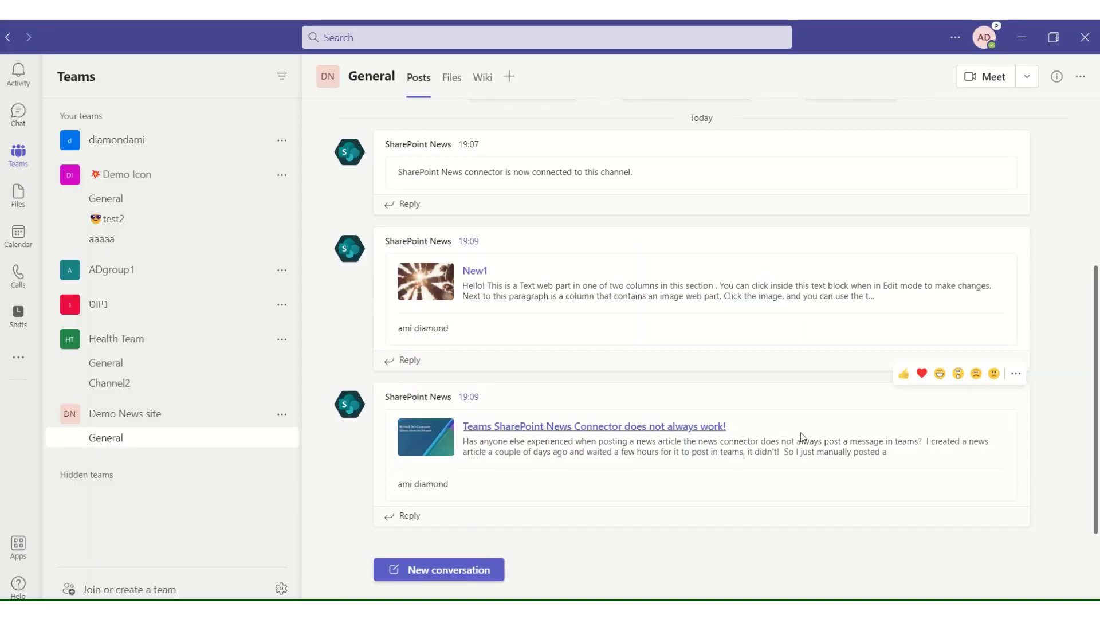
- Remove the SharePoint News configuration from the Demo News site's General channel without giving a reason and close the connectors list
click(282, 439)
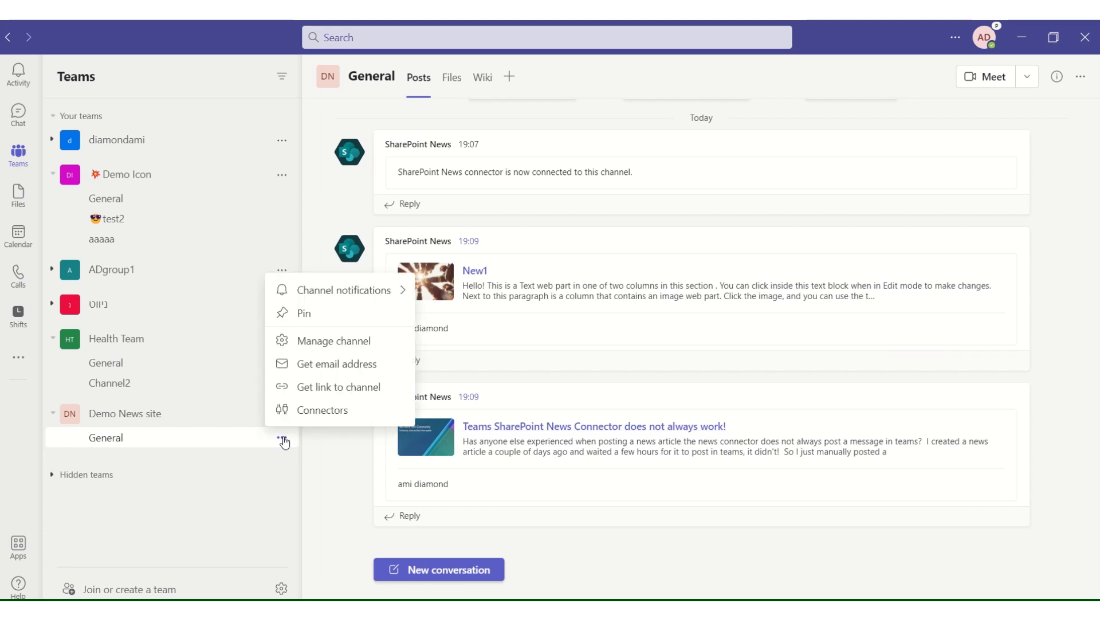
click(353, 409)
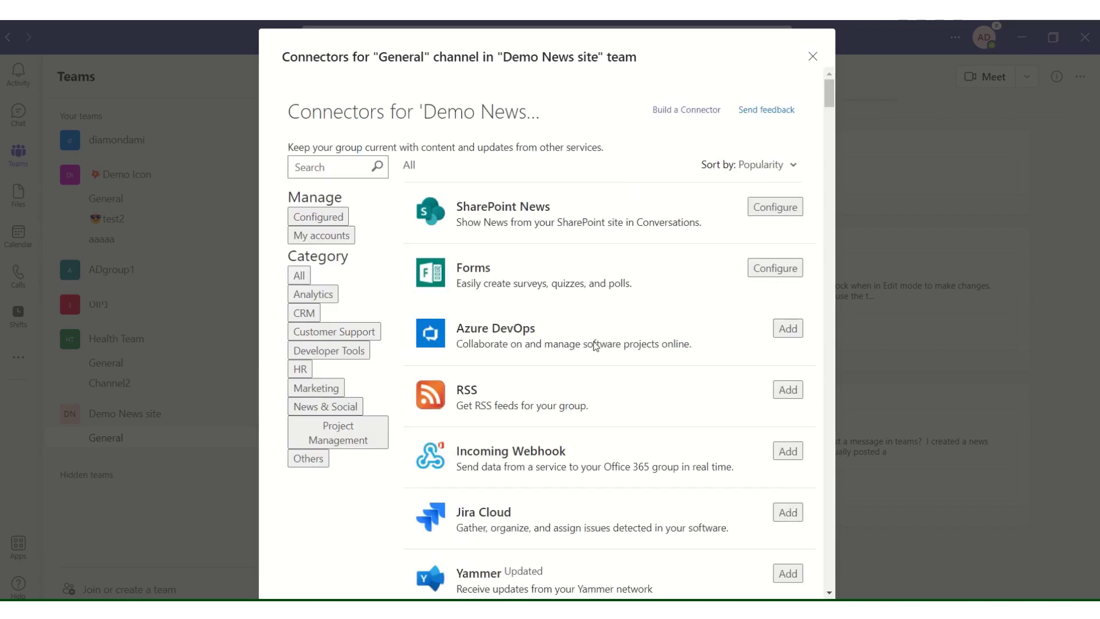
click(333, 218)
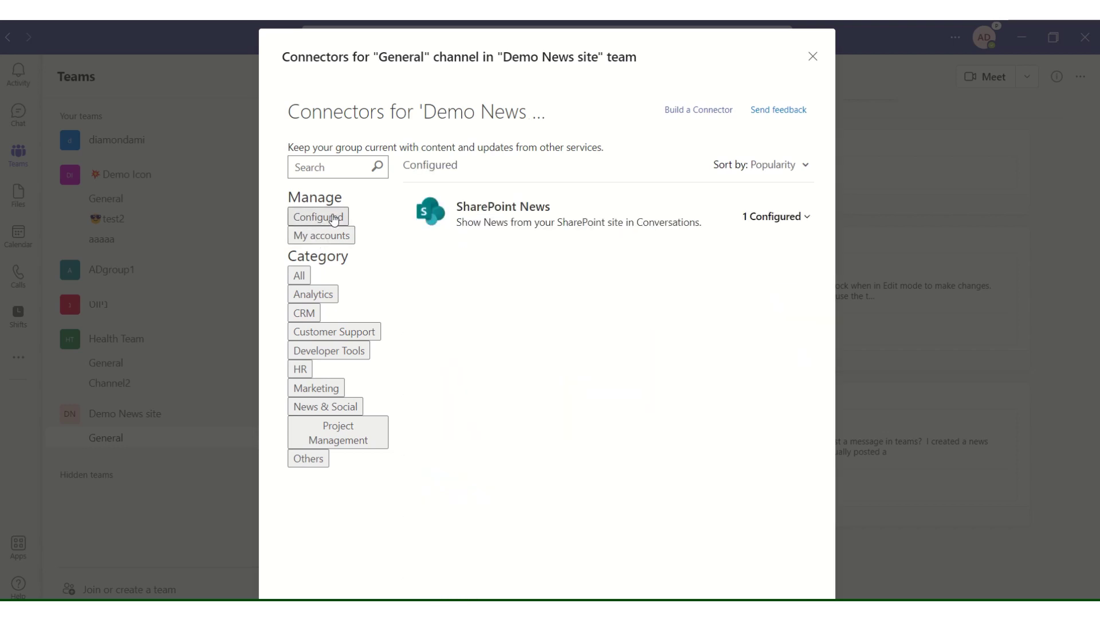
click(804, 223)
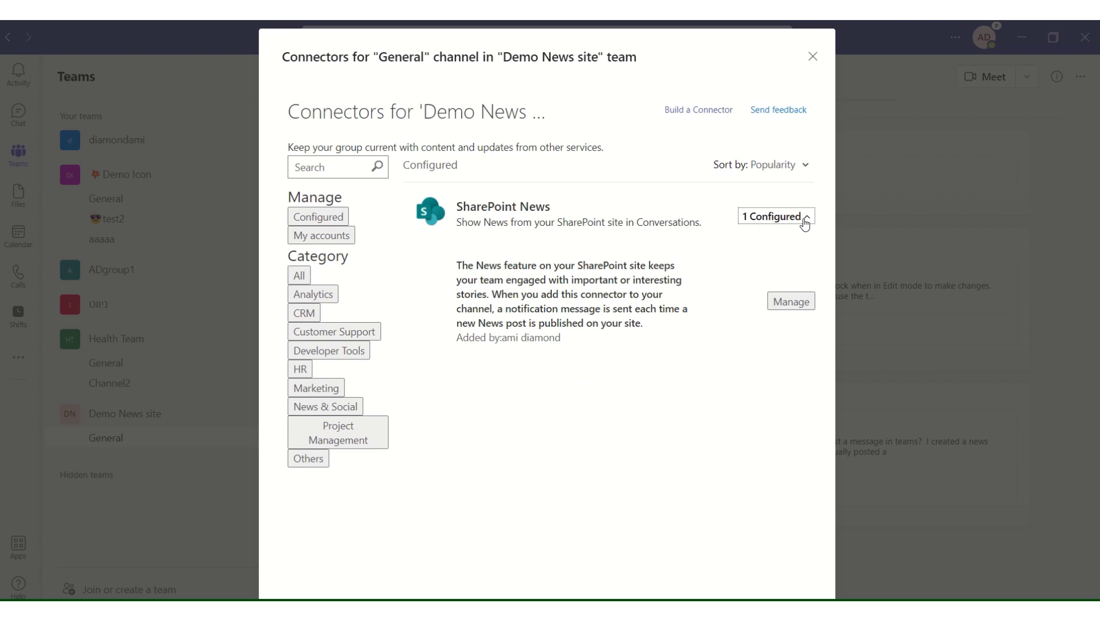
click(801, 304)
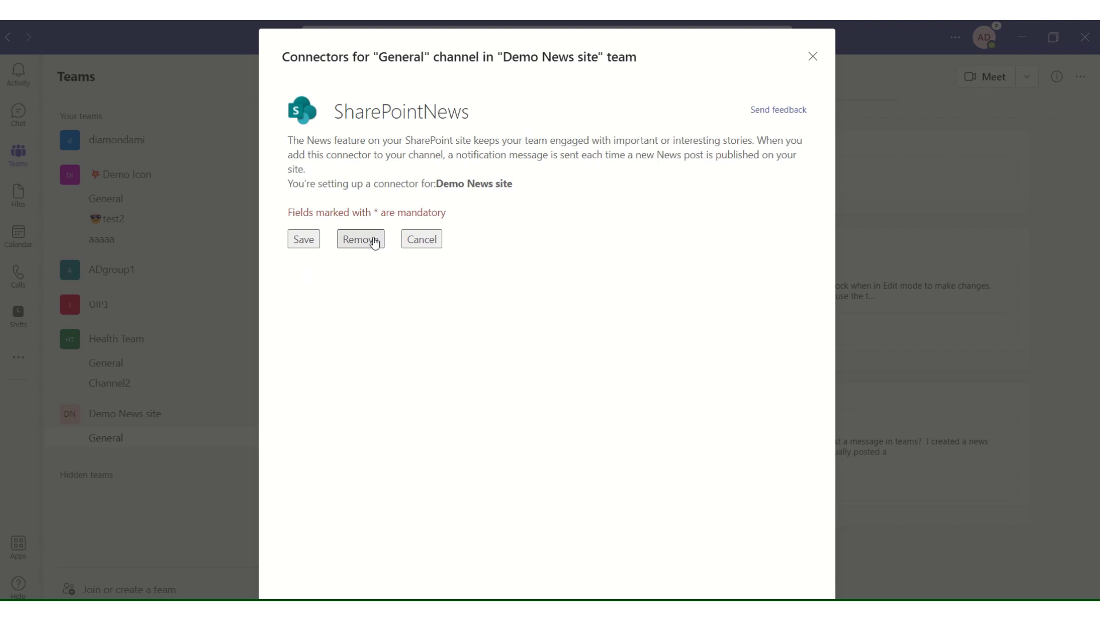
click(373, 240)
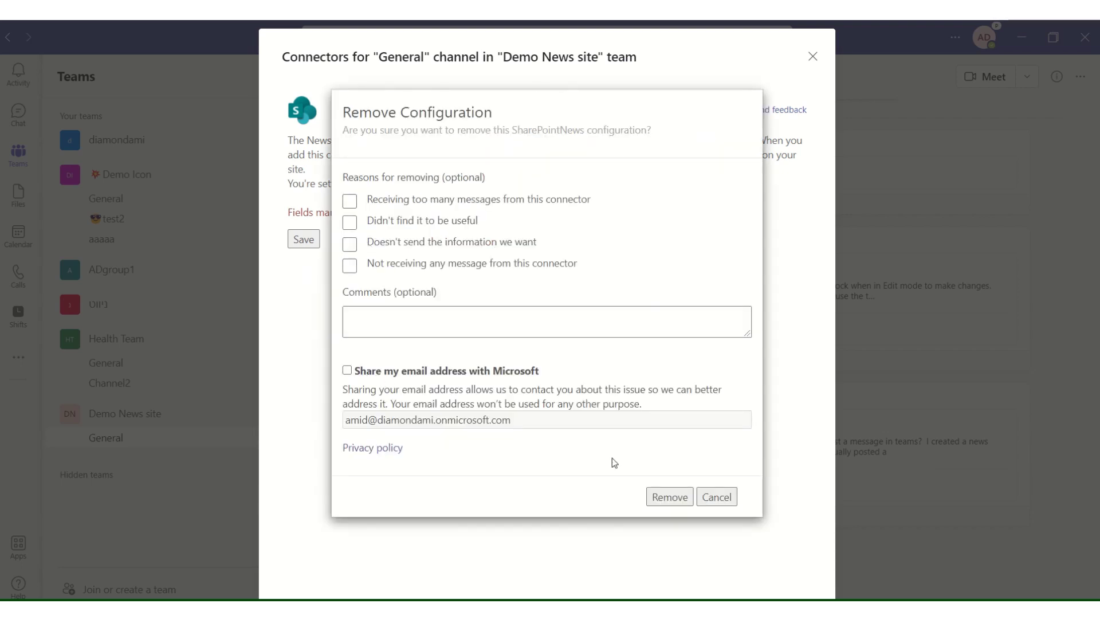
click(665, 498)
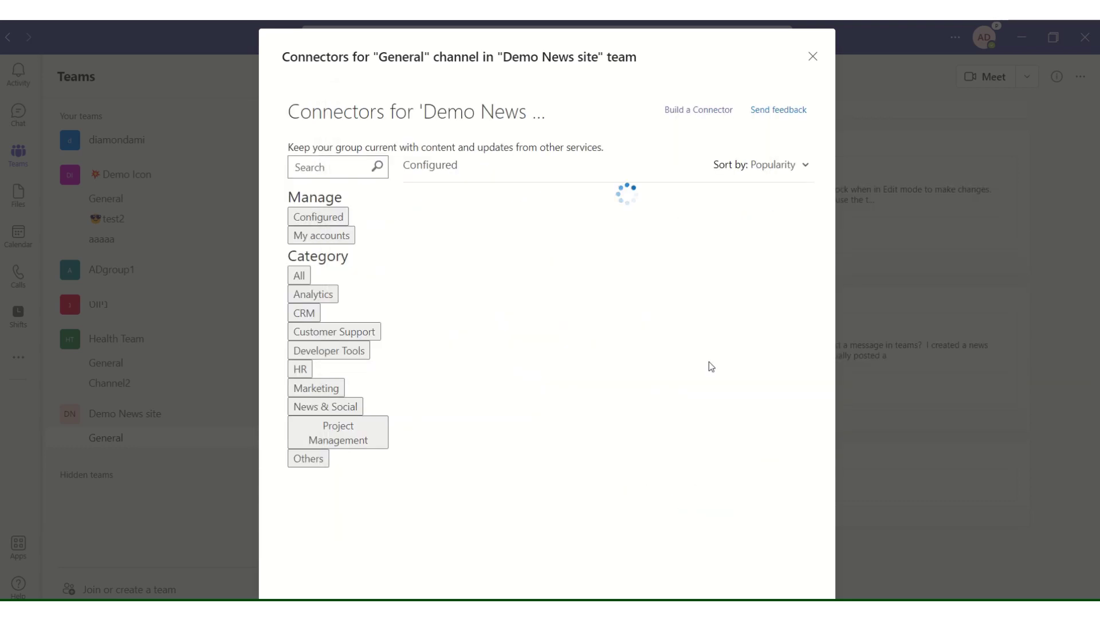
click(813, 56)
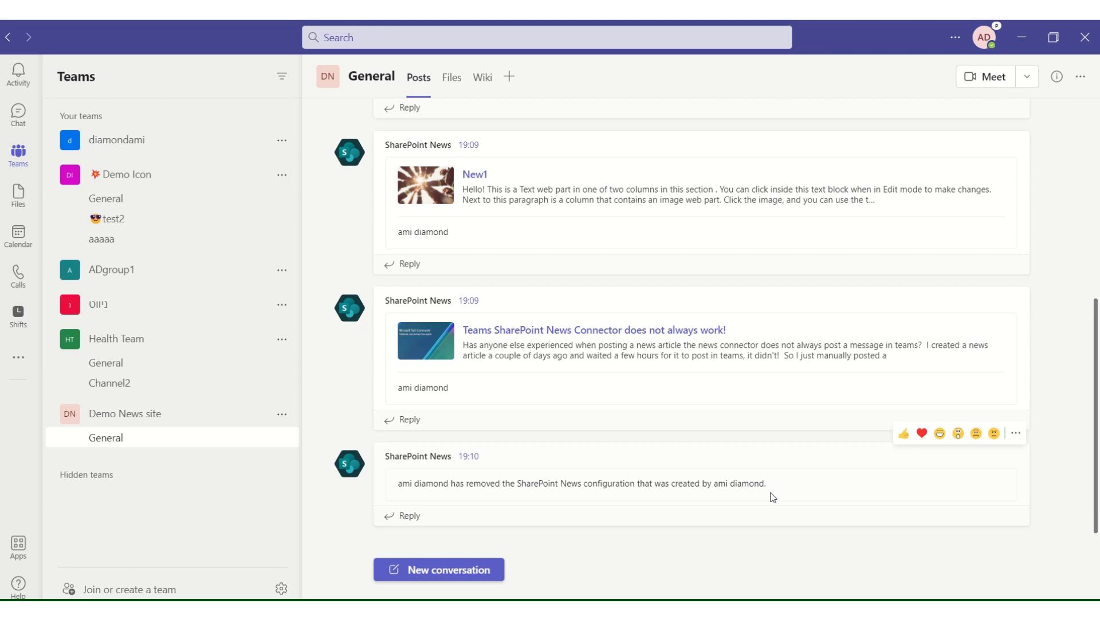
mouse_move(516, 31)
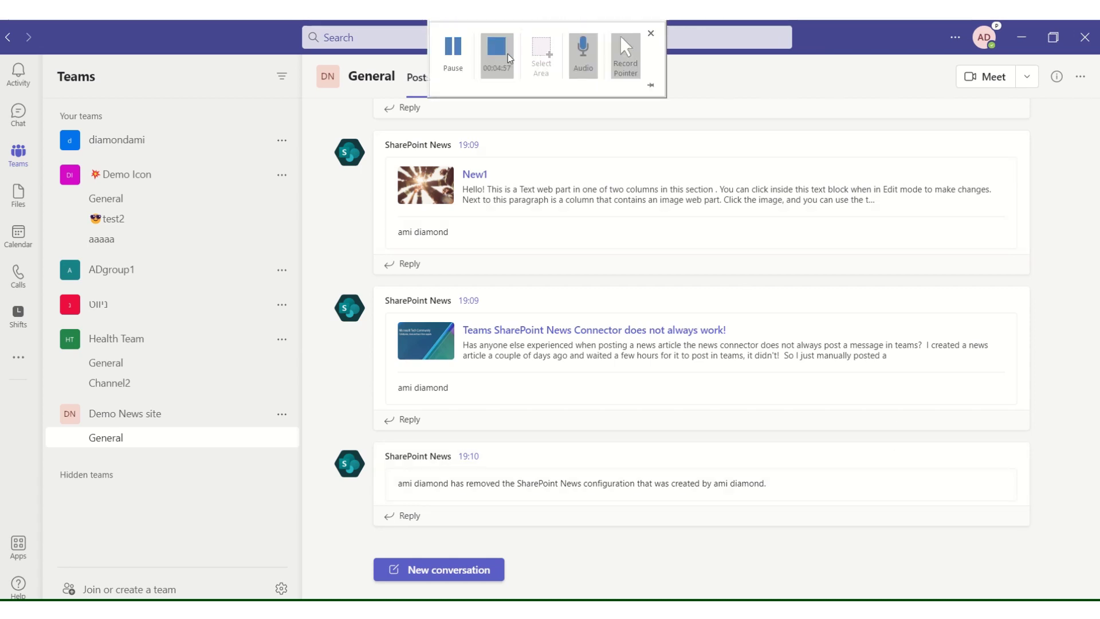